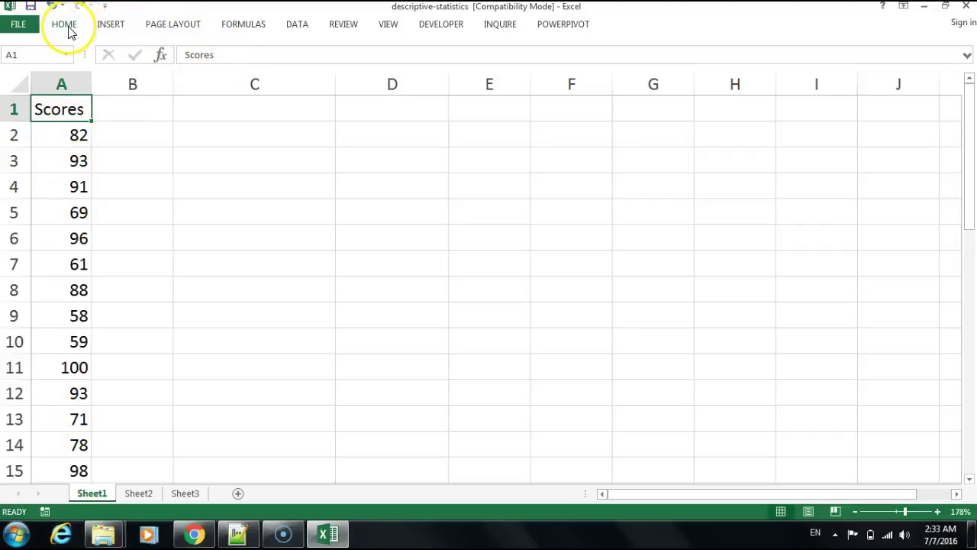
- Pin the DATA ribbon, open Data Analysis and choose Descriptive Statistics
click(300, 25)
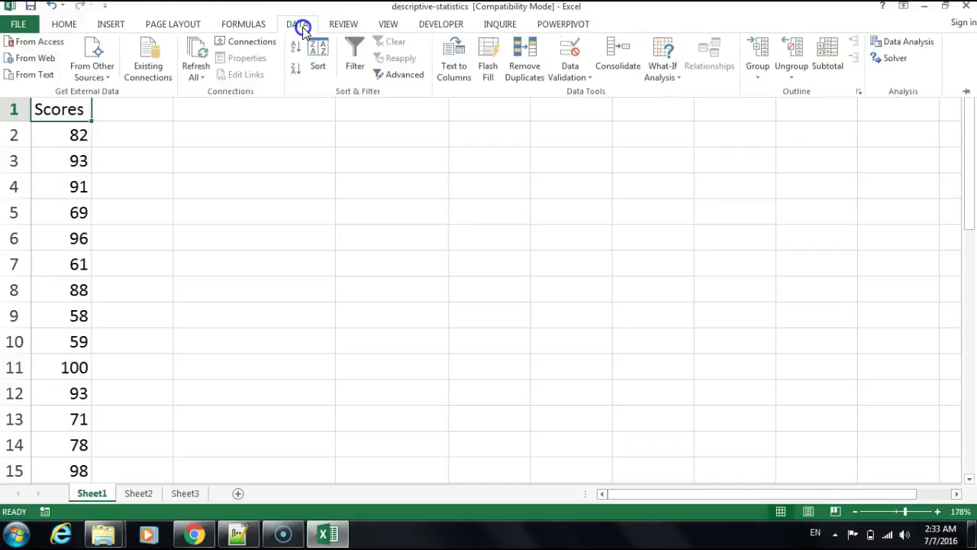
click(300, 26)
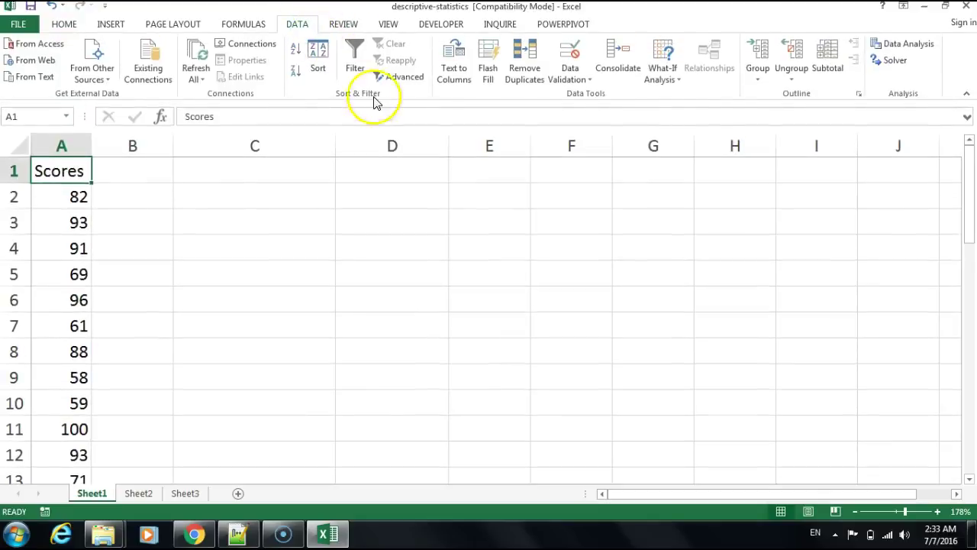
click(902, 47)
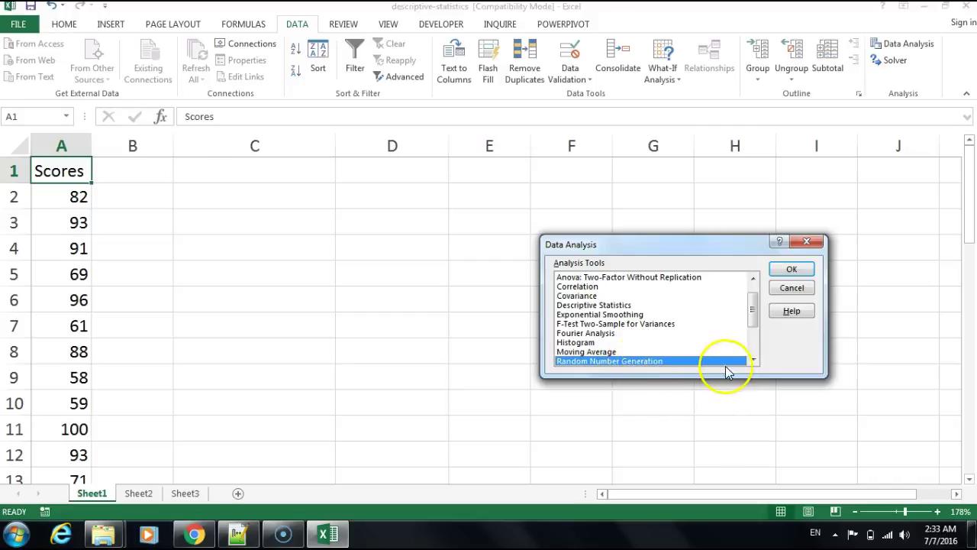
mouse_move(754, 323)
mouse_down()
mouse_move(751, 354)
mouse_move(750, 334)
mouse_up()
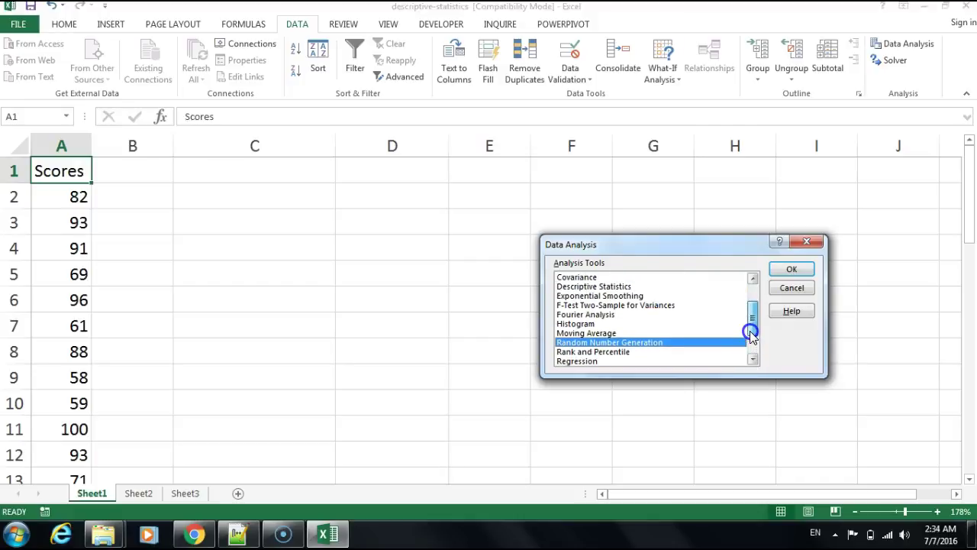
click(603, 288)
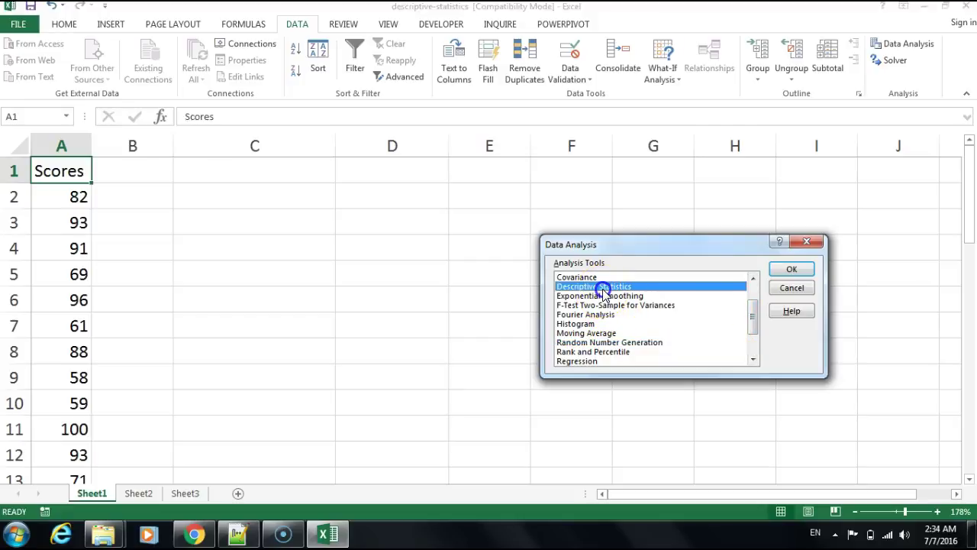
- Set the input range to $A$1:$A$40 with Labels in First Row checked
click(791, 271)
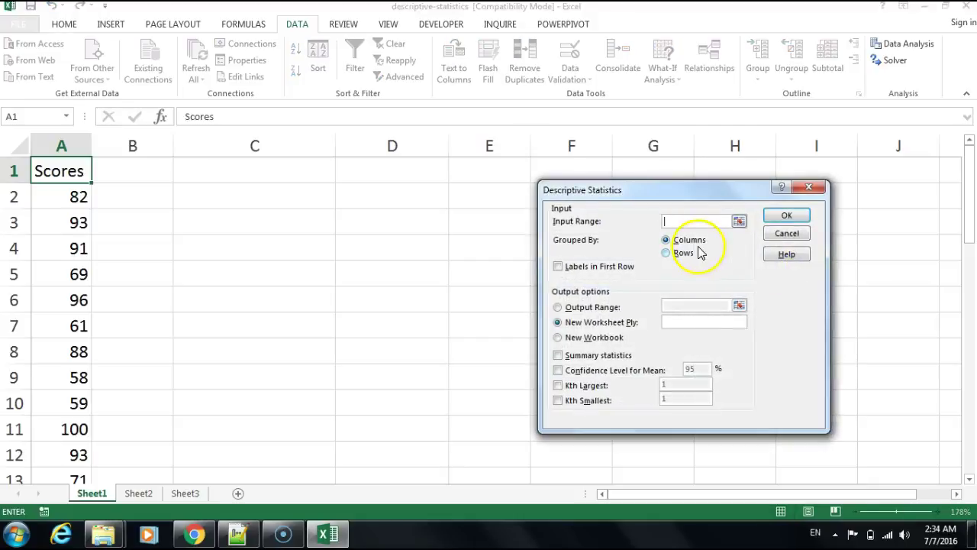
click(58, 172)
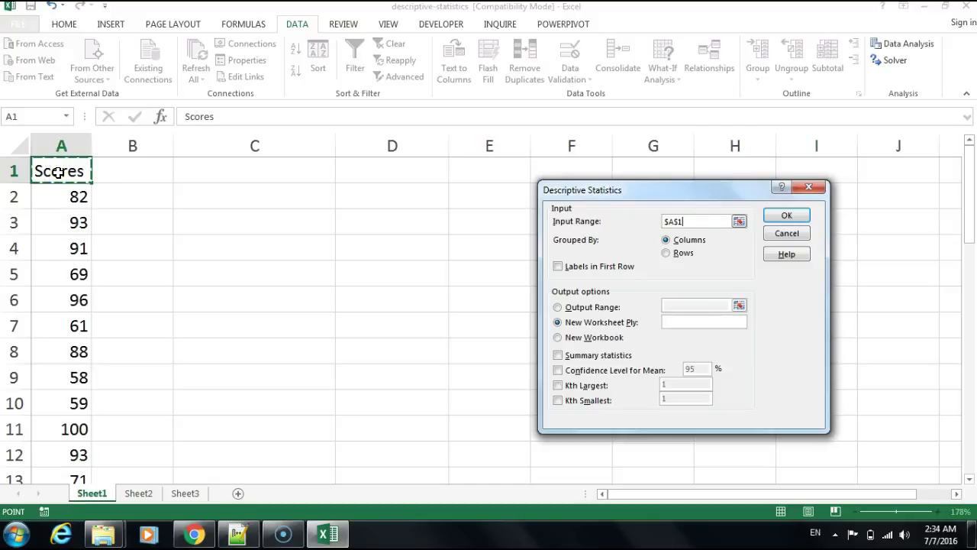
key(ctrl+shift+Down)
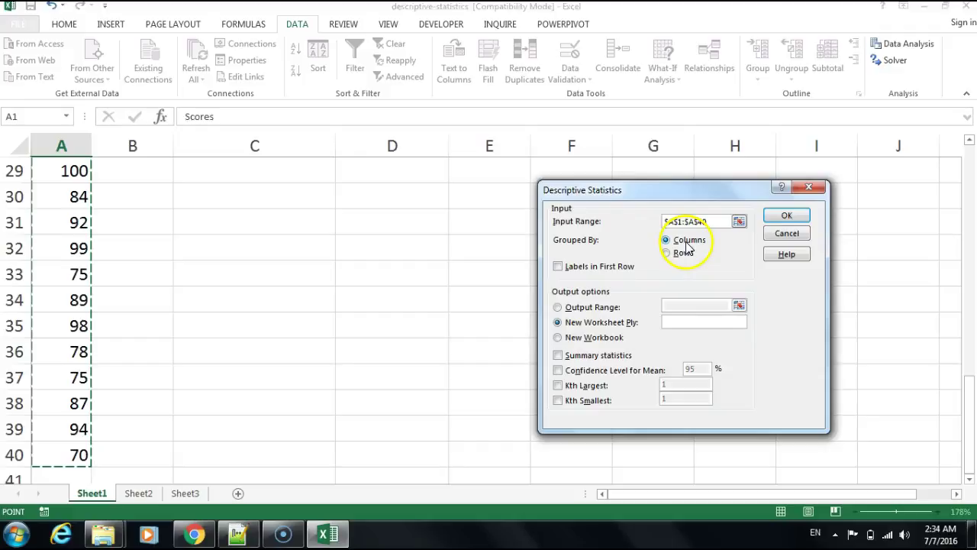
click(558, 268)
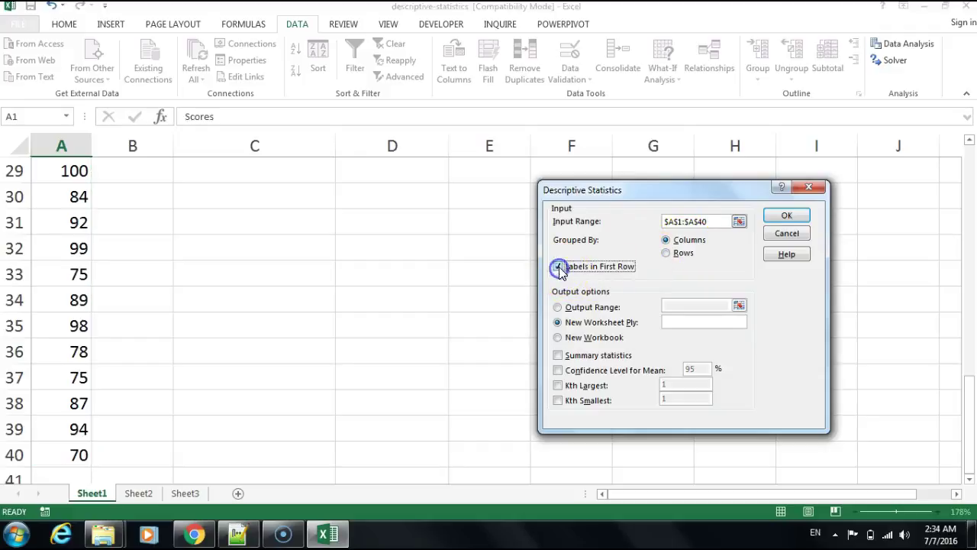
- Send output to $C$1 with Summary statistics on and confidence level left off
click(558, 307)
click(679, 305)
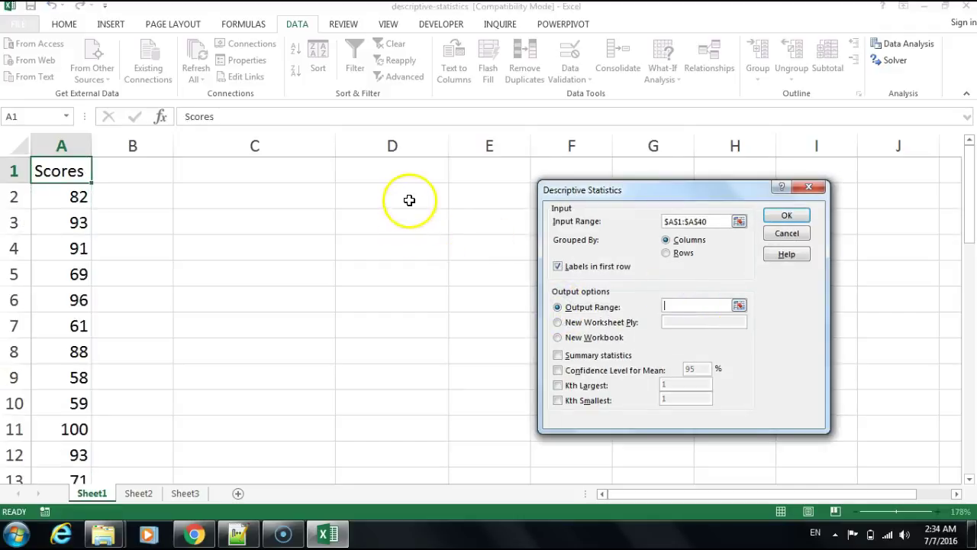
click(286, 176)
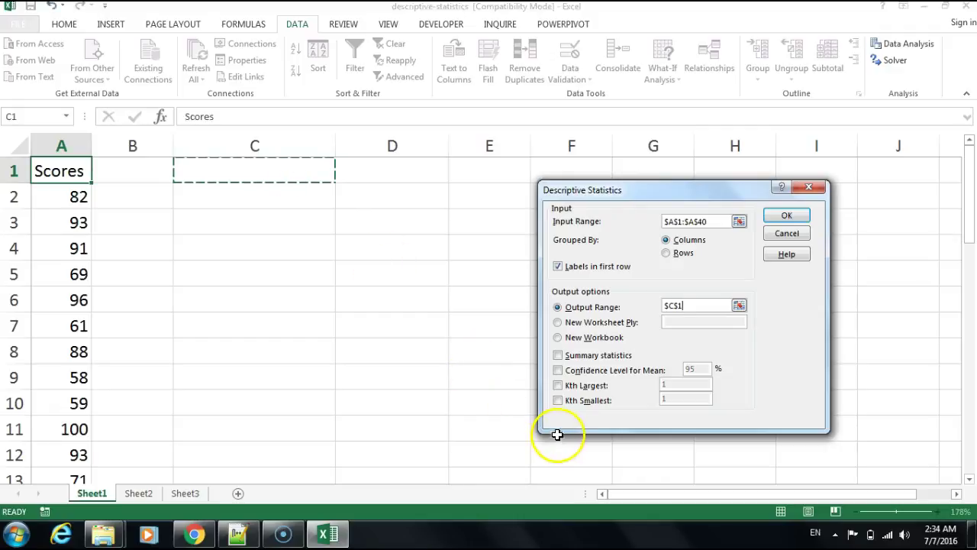
click(558, 355)
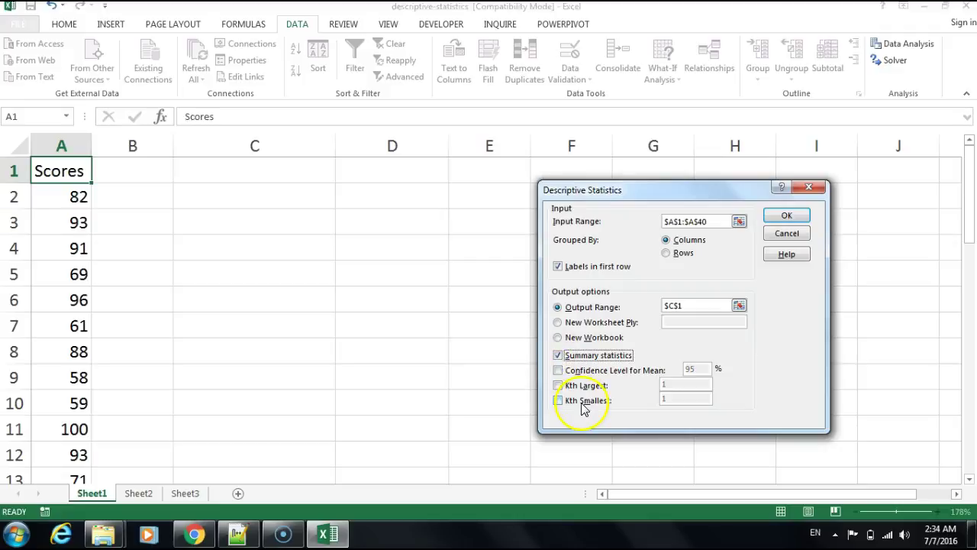
click(558, 370)
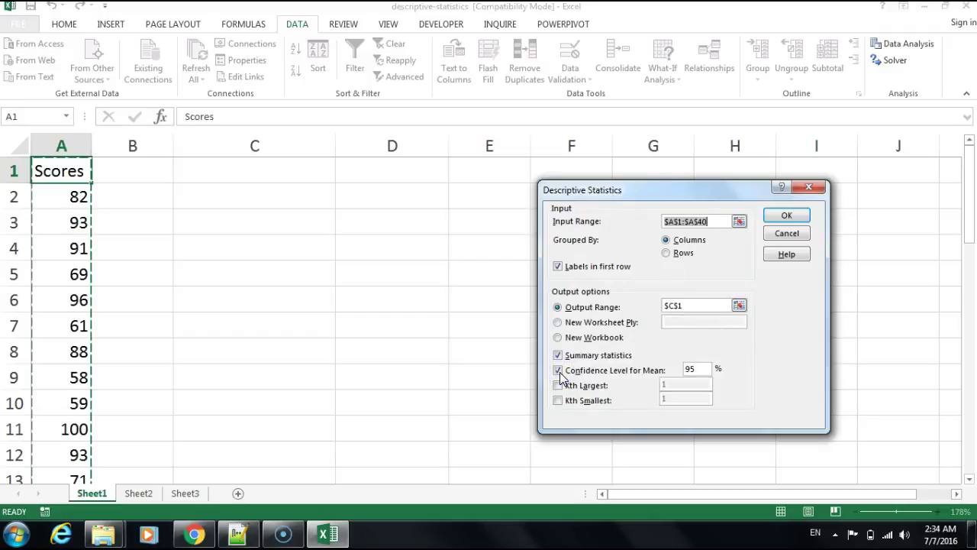
click(558, 370)
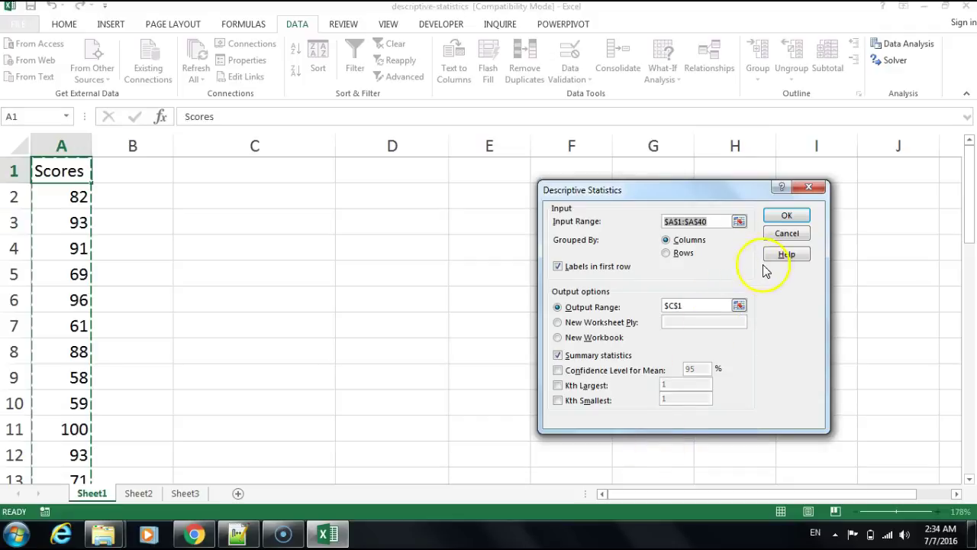
click(785, 219)
click(784, 221)
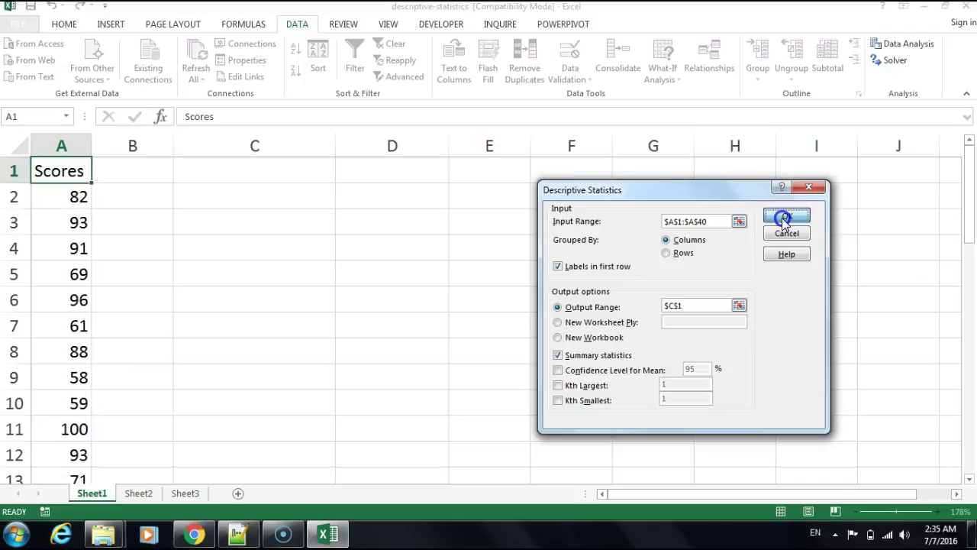
- Generate the table at C1 and check Mean 83.74358974, Median 87 and Mode 100
click(784, 219)
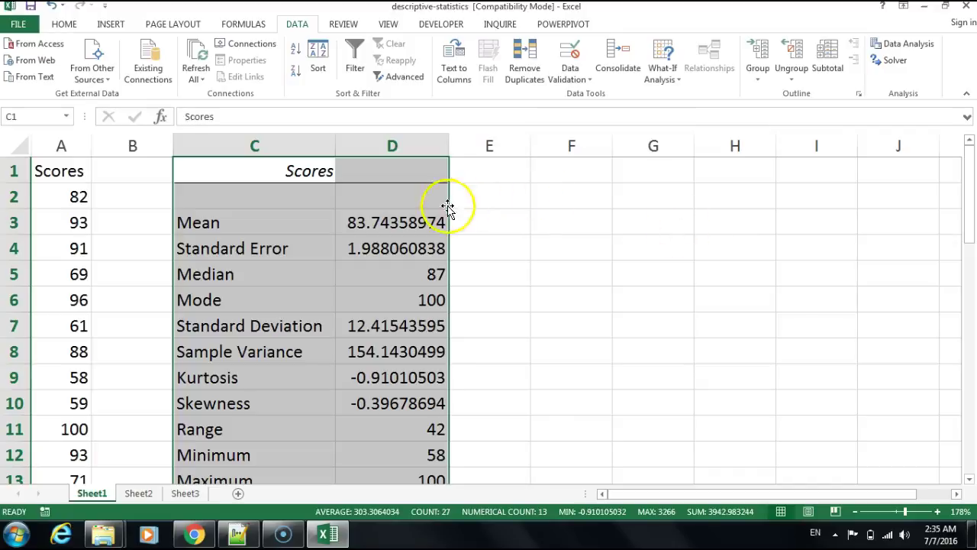
click(413, 224)
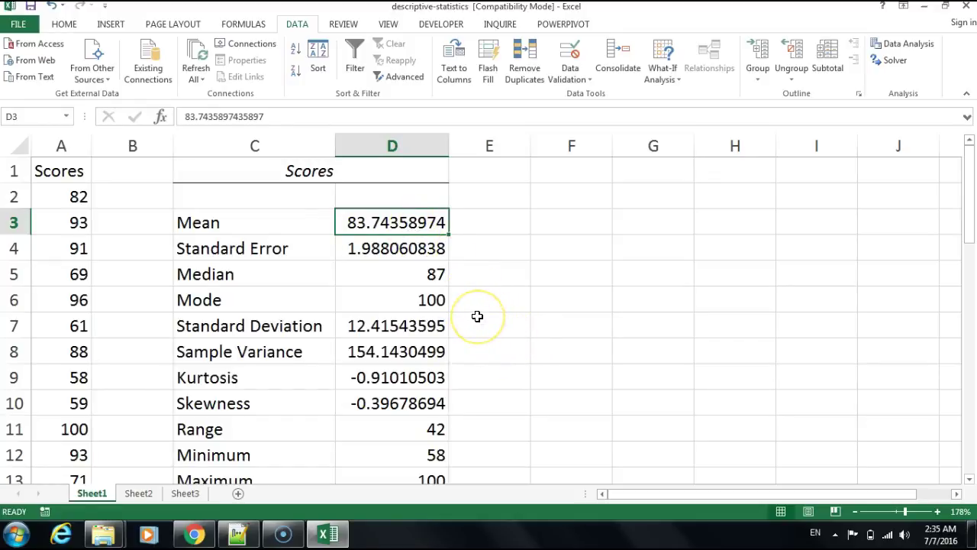
click(437, 279)
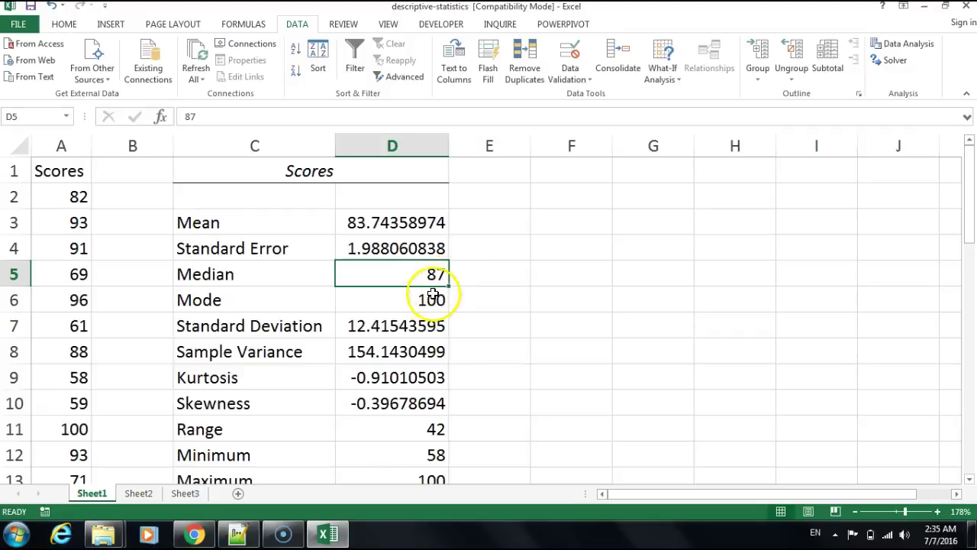
click(424, 302)
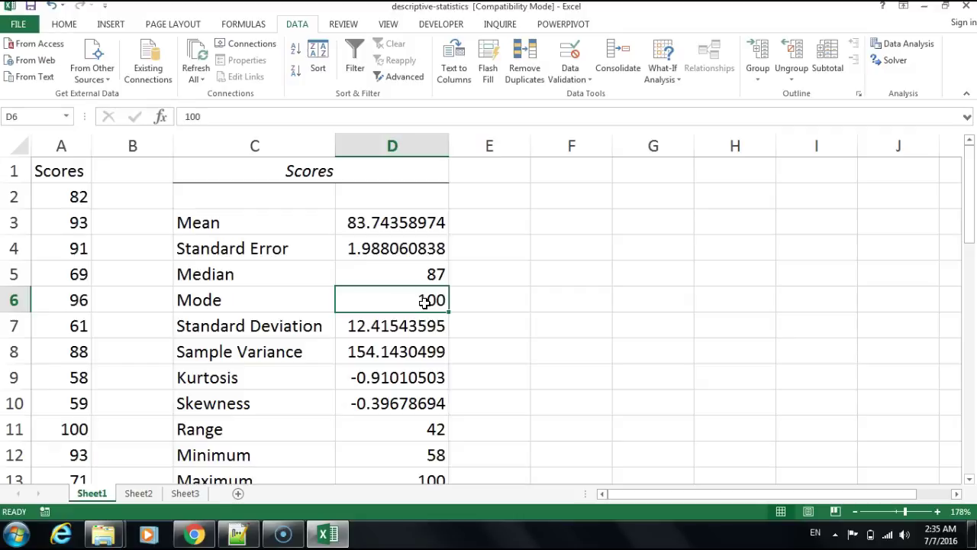
click(424, 289)
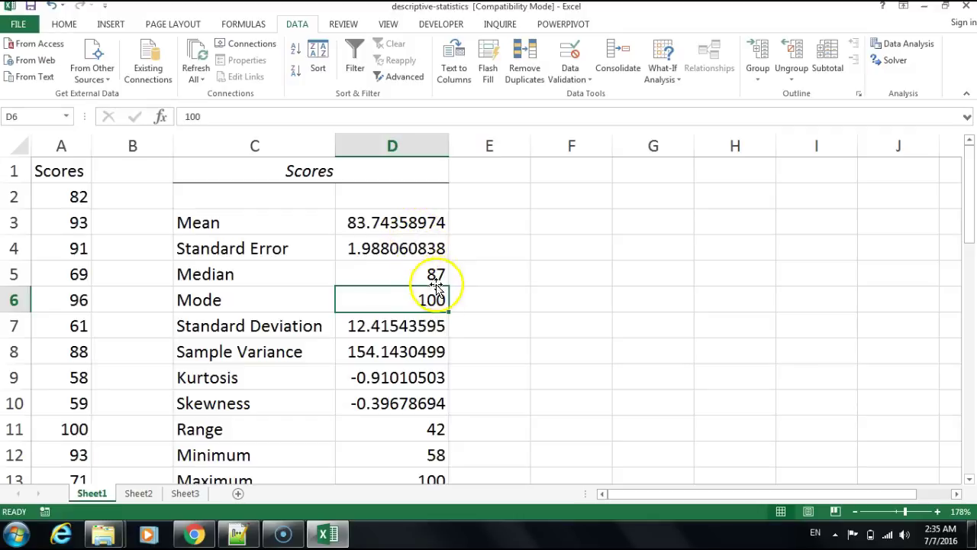
click(439, 297)
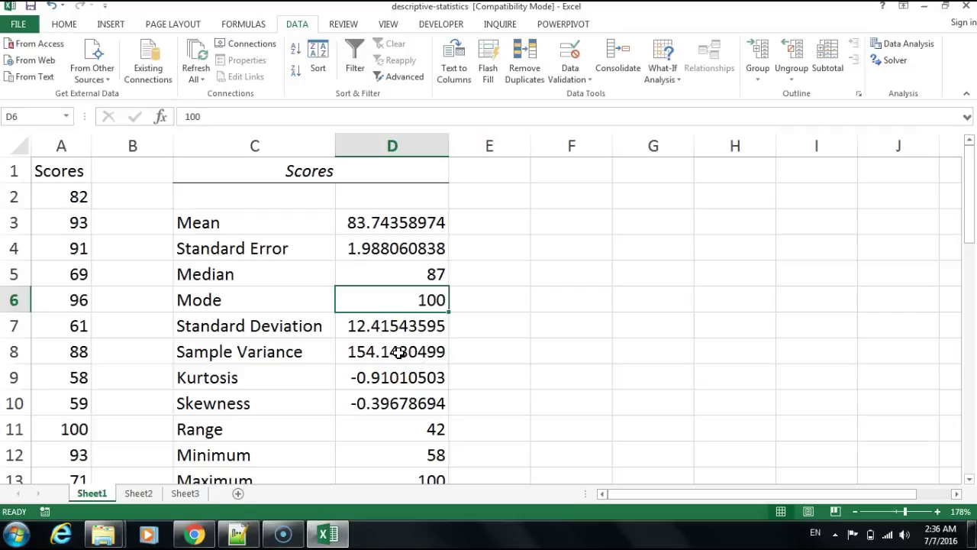
click(379, 406)
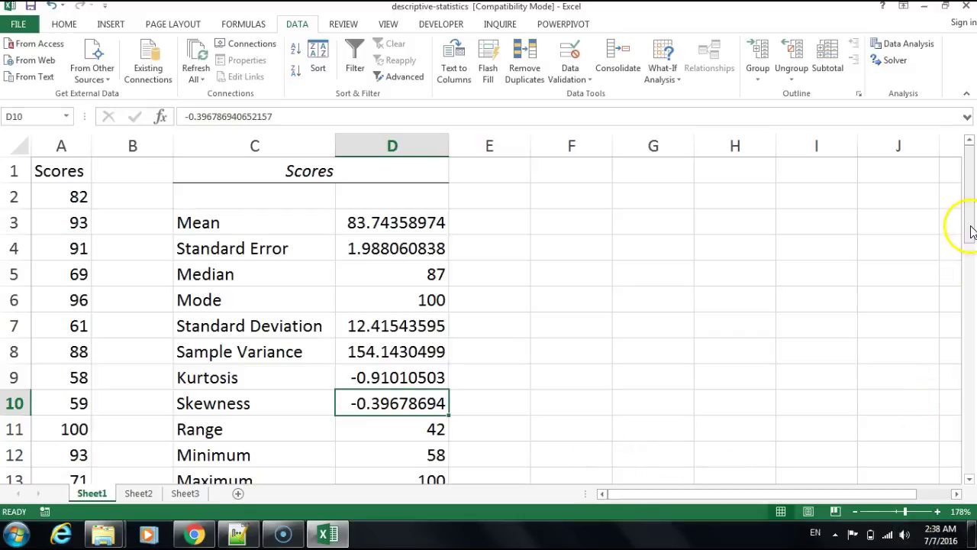
drag(967, 221, 967, 283)
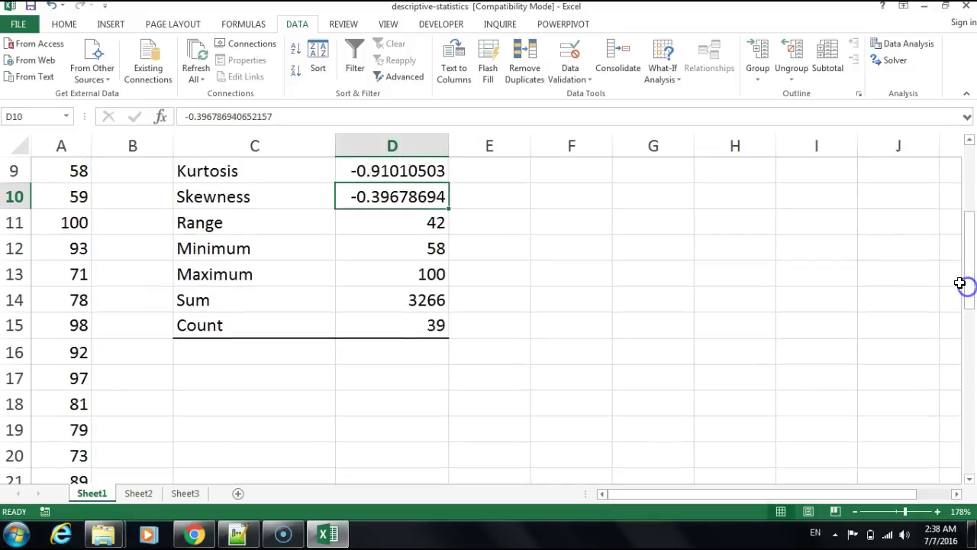
click(435, 222)
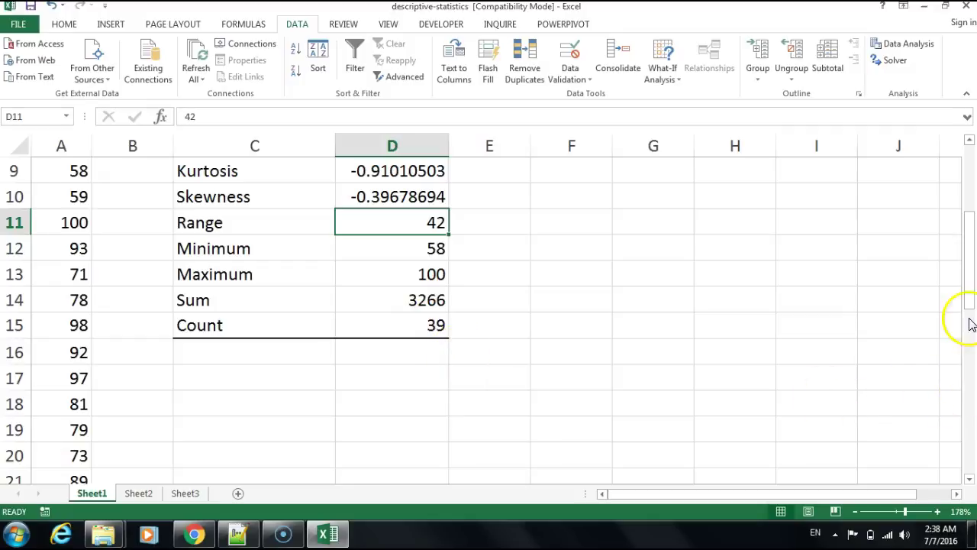
drag(971, 289, 970, 213)
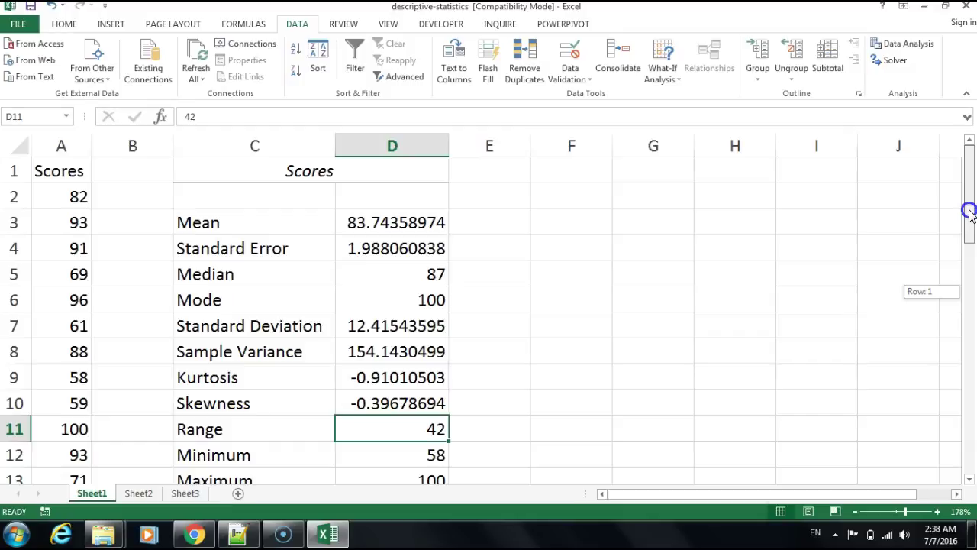
- Insert a plain scatter chart of the Scores column A1:A40
click(61, 181)
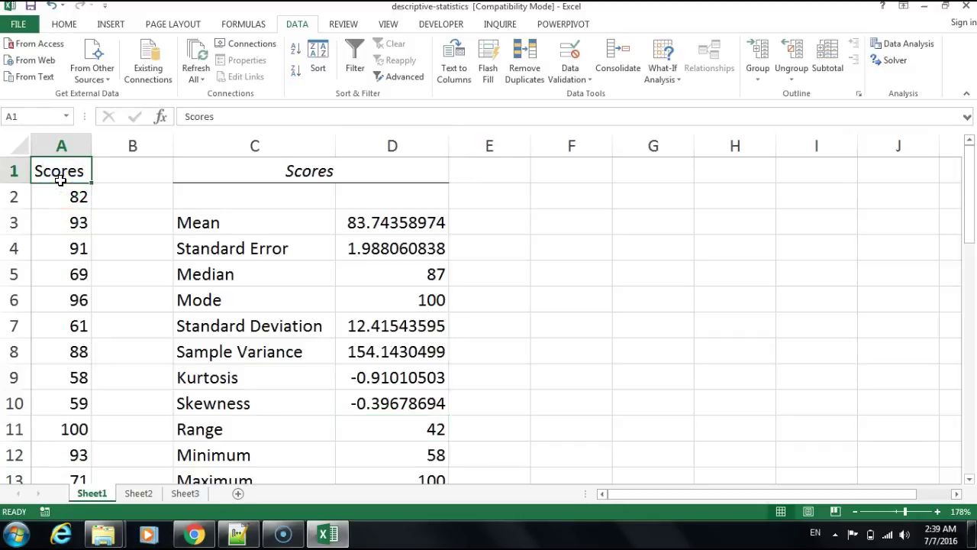
key(ctrl+shift+Down)
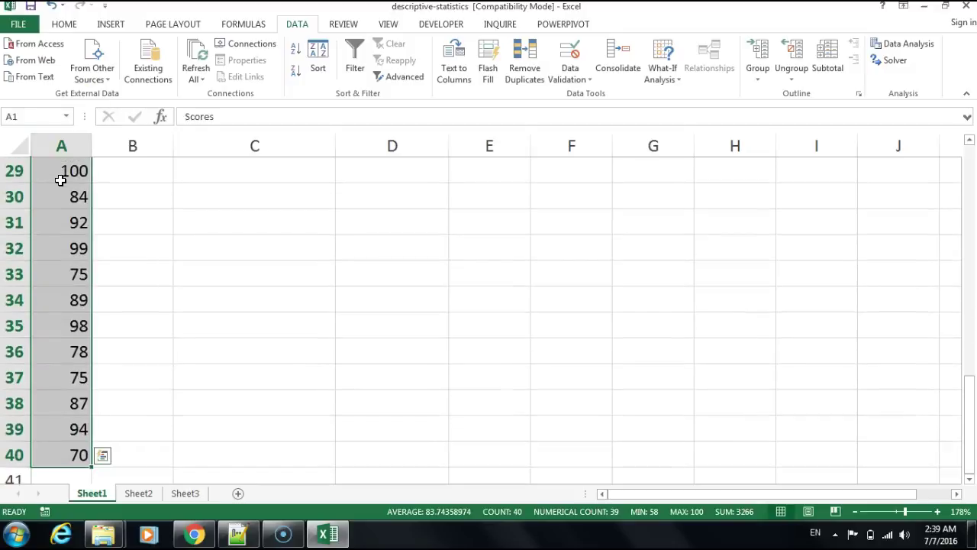
click(107, 25)
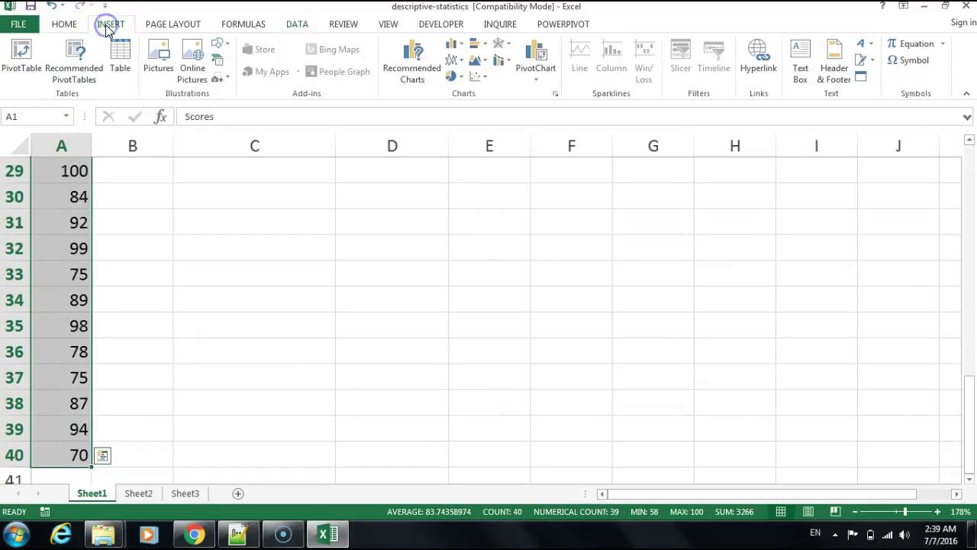
click(474, 78)
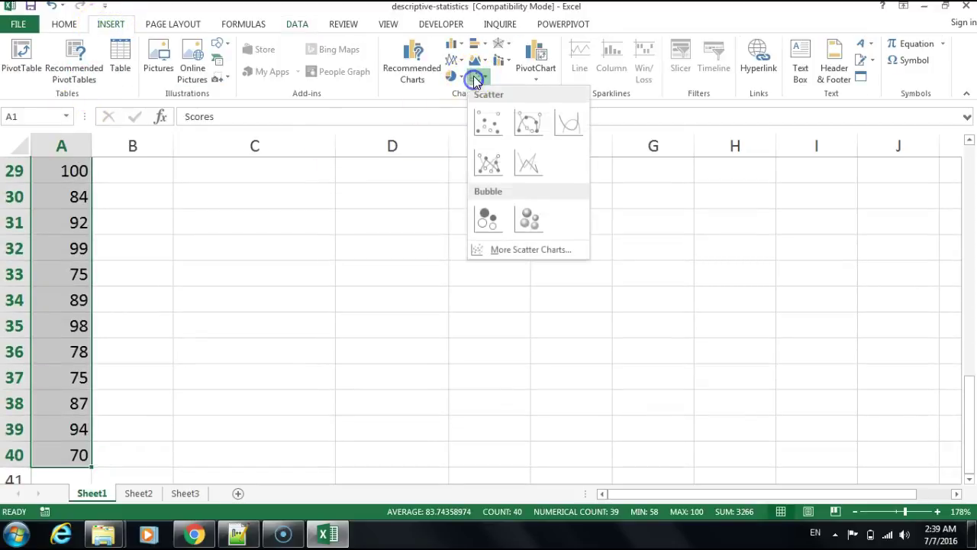
click(489, 125)
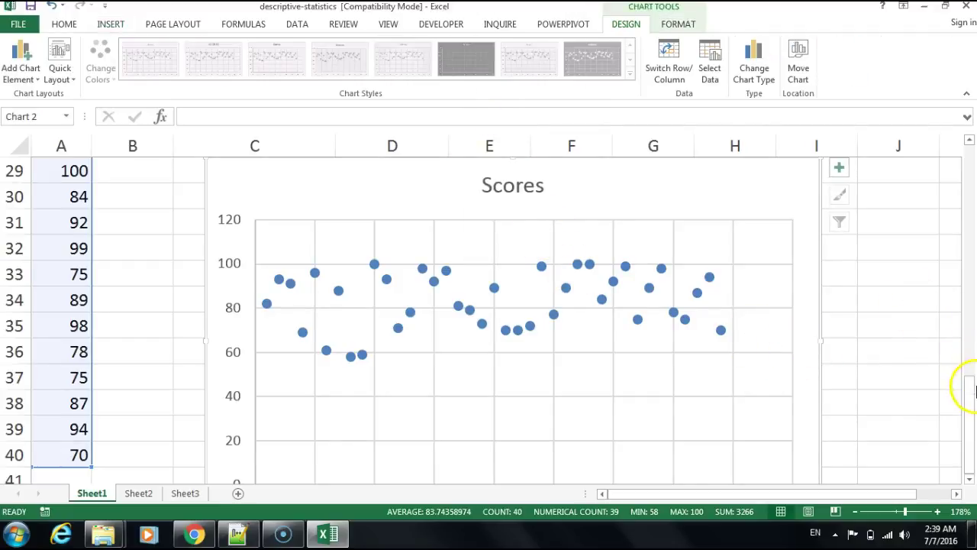
- Move the Scores chart up beside the score data and select it
drag(970, 391, 968, 336)
drag(638, 340, 631, 202)
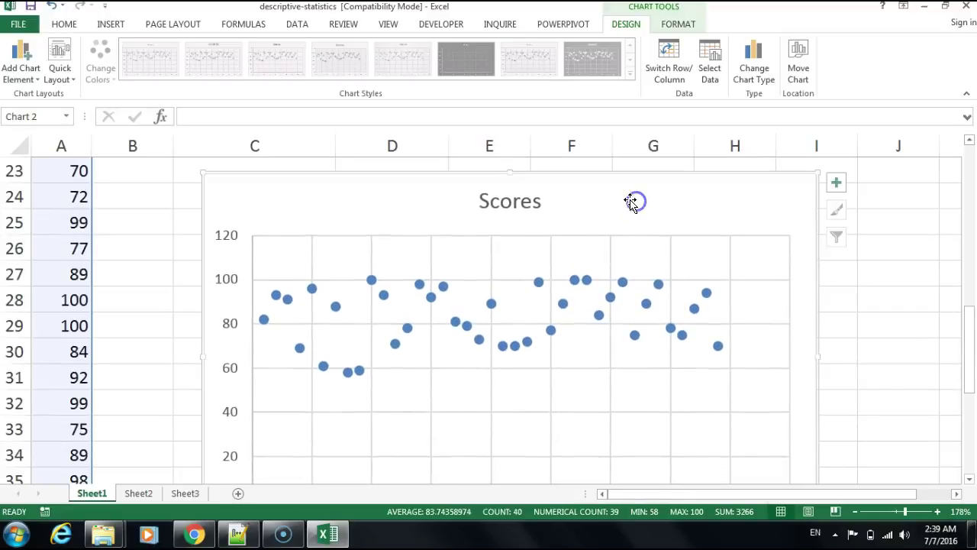
click(400, 330)
click(442, 305)
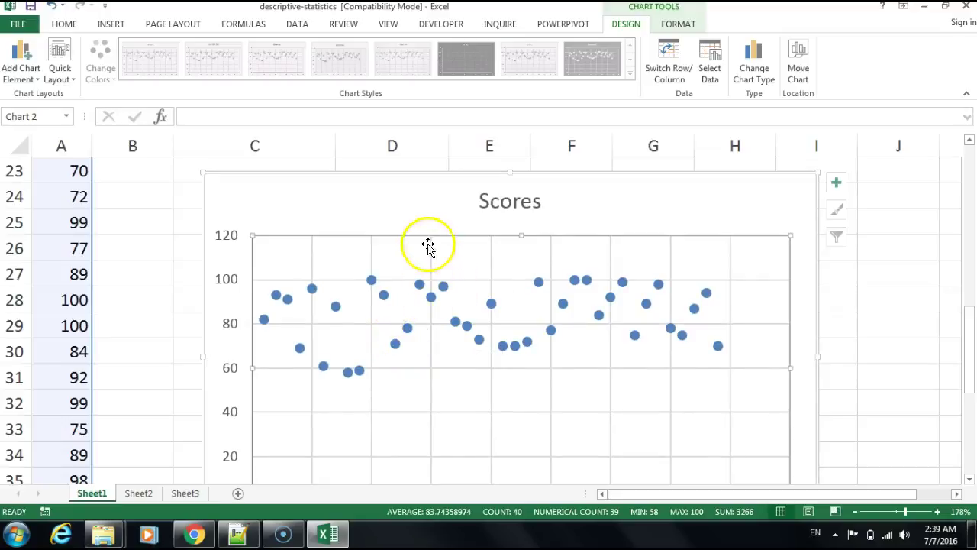
click(424, 216)
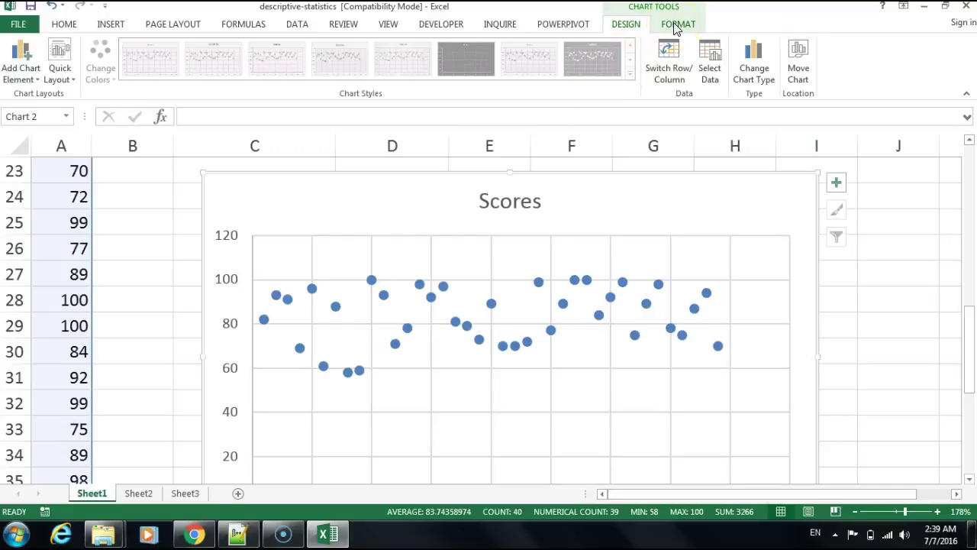
- Add a Linear trendline to the Scores chart from Add Chart Element
click(35, 70)
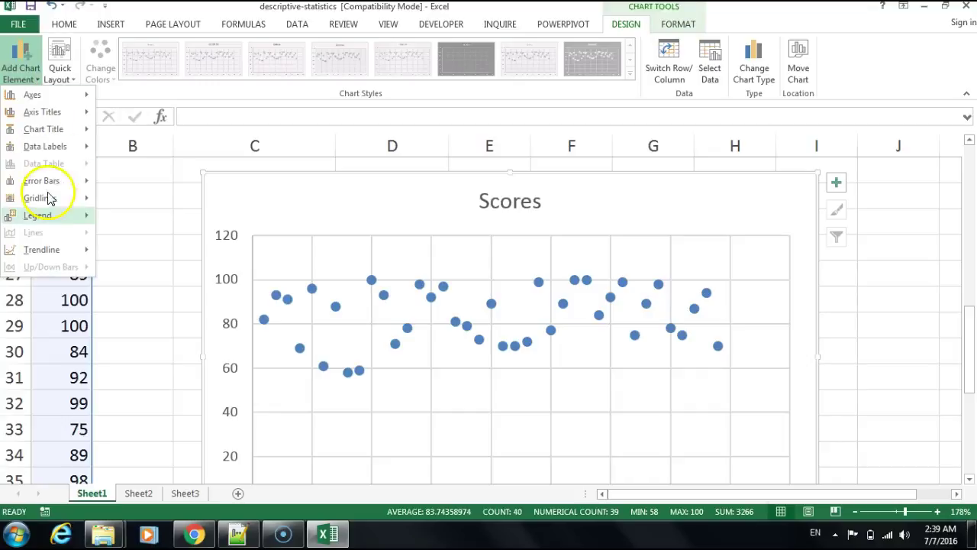
mouse_move(43, 252)
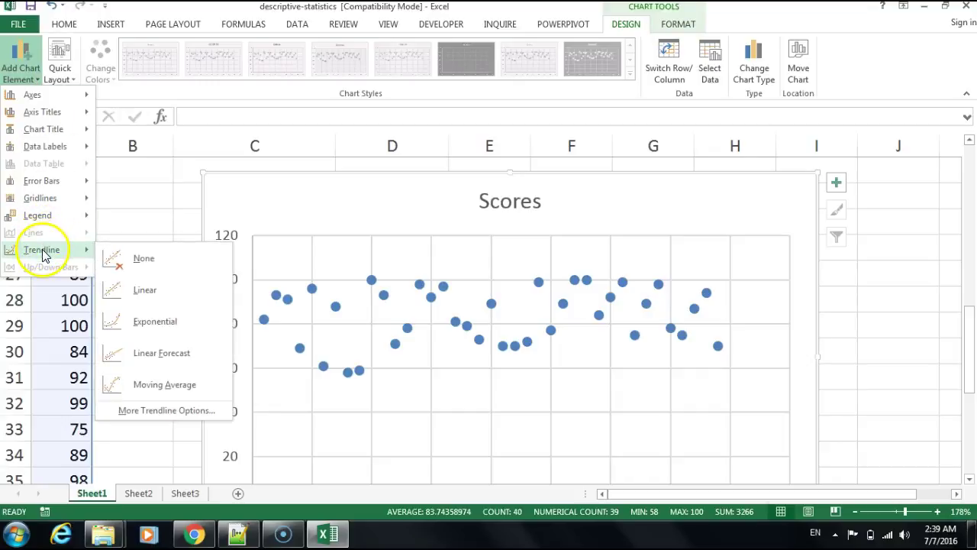
click(122, 294)
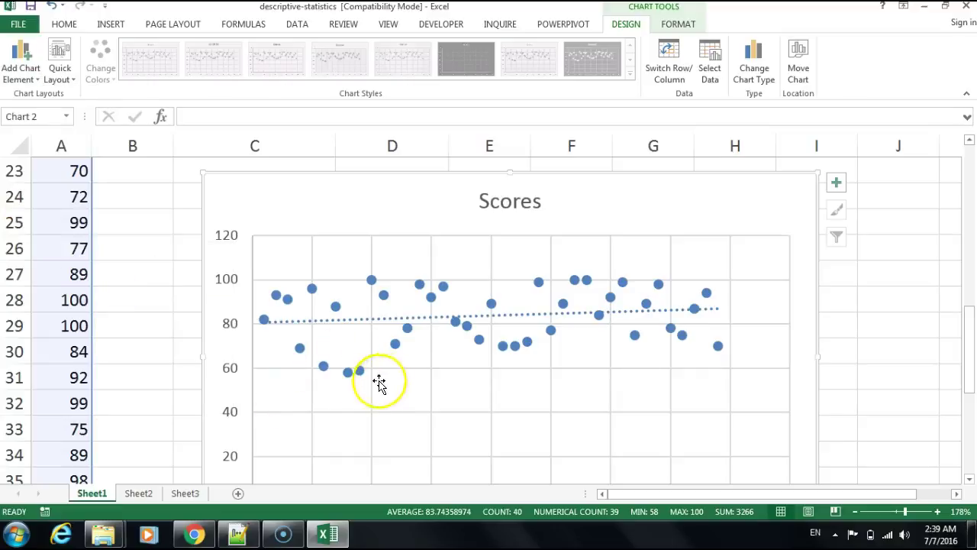
click(347, 336)
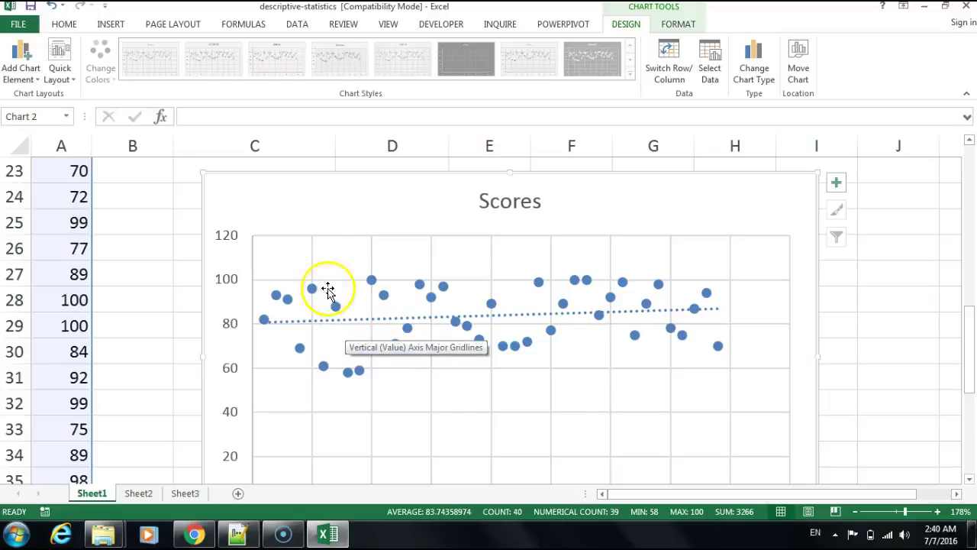
click(311, 196)
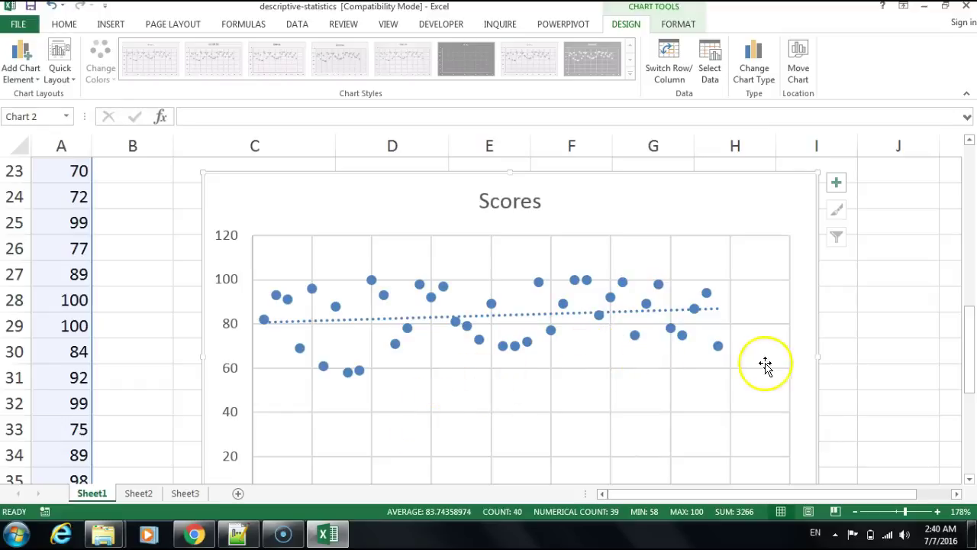
mouse_move(968, 335)
mouse_down()
mouse_move(968, 348)
mouse_move(968, 333)
mouse_up()
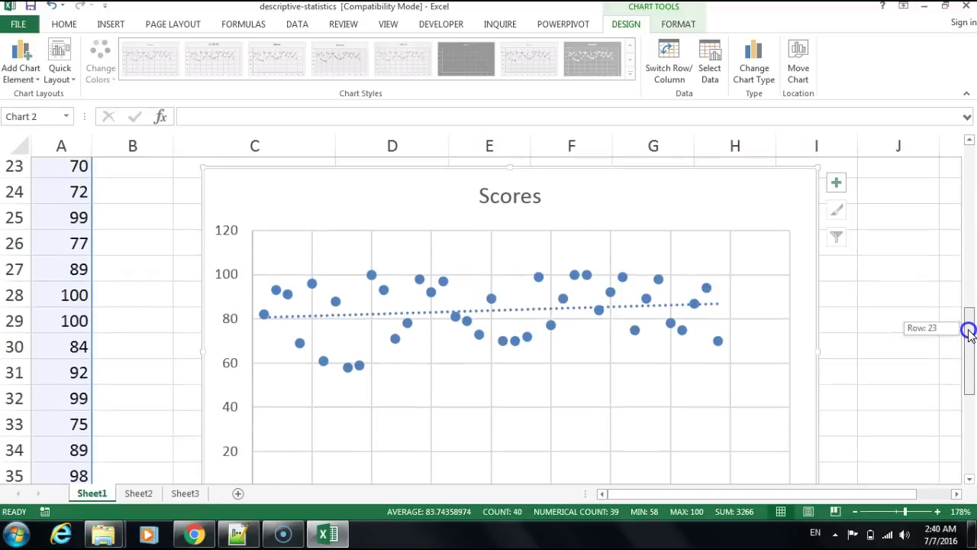
drag(968, 334, 968, 334)
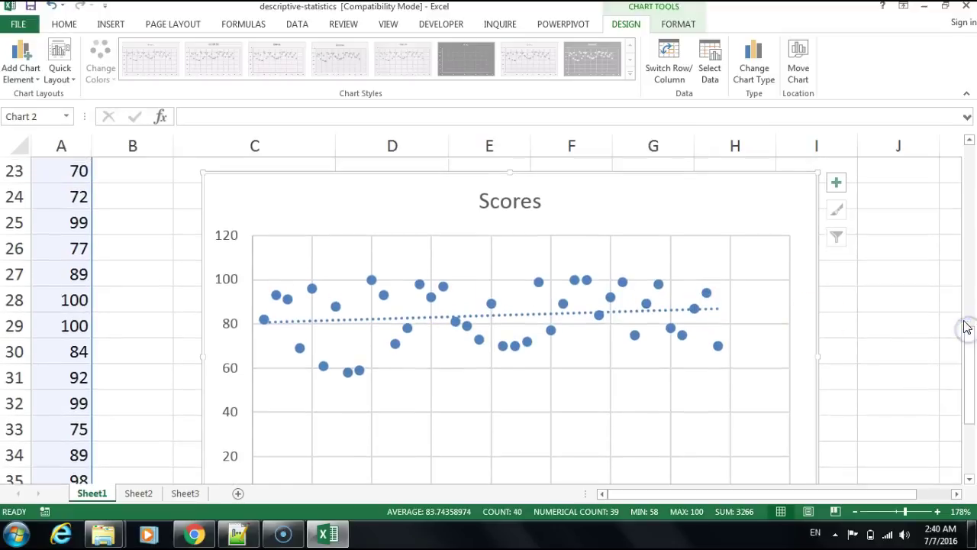
click(235, 333)
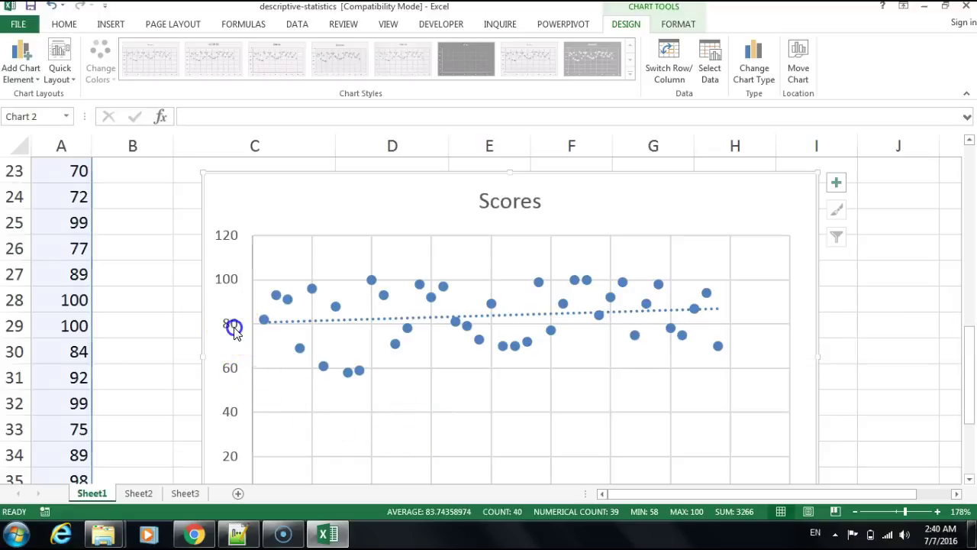
- Format the vertical axis with bounds minimum 50 and maximum 102
right_click(234, 334)
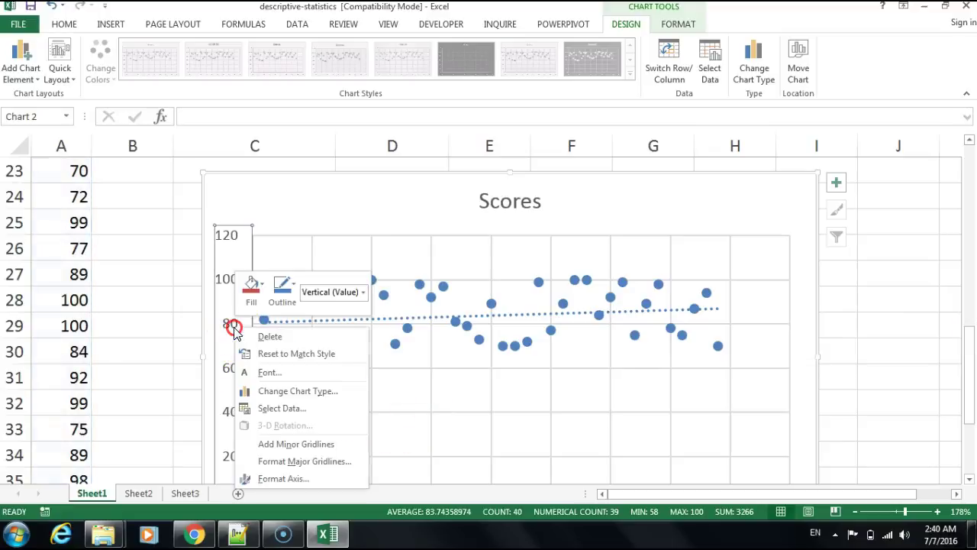
click(282, 479)
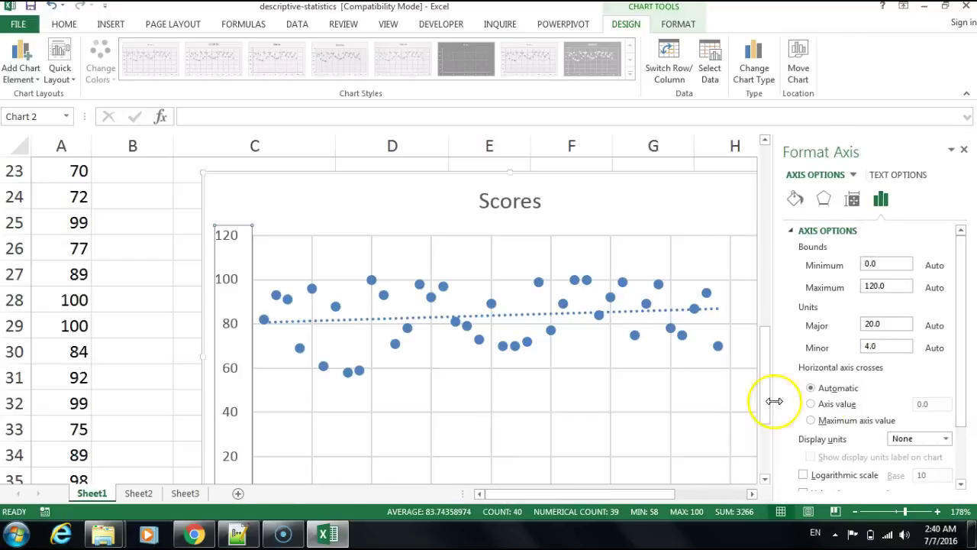
mouse_move(881, 266)
mouse_down()
mouse_move(867, 267)
mouse_move(890, 265)
mouse_up()
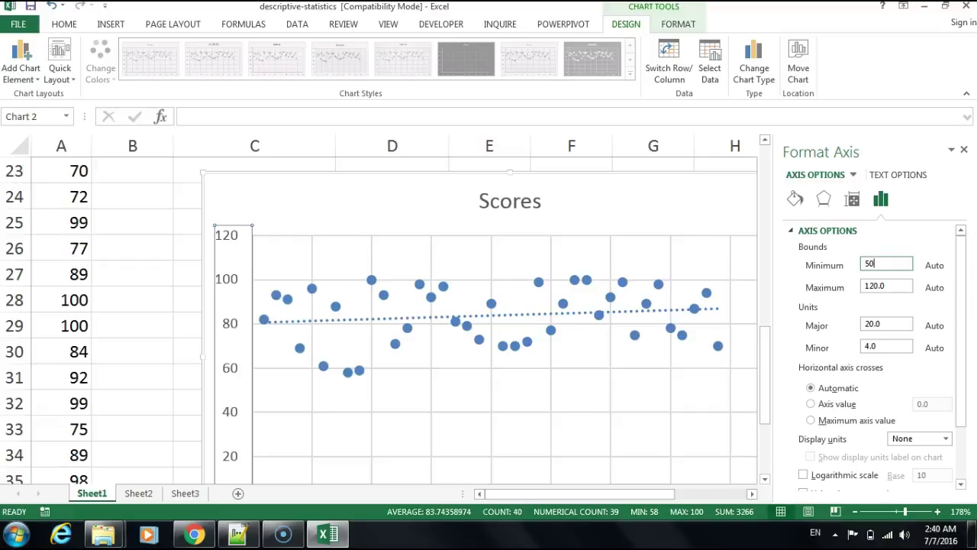
text(50)
drag(894, 283, 865, 282)
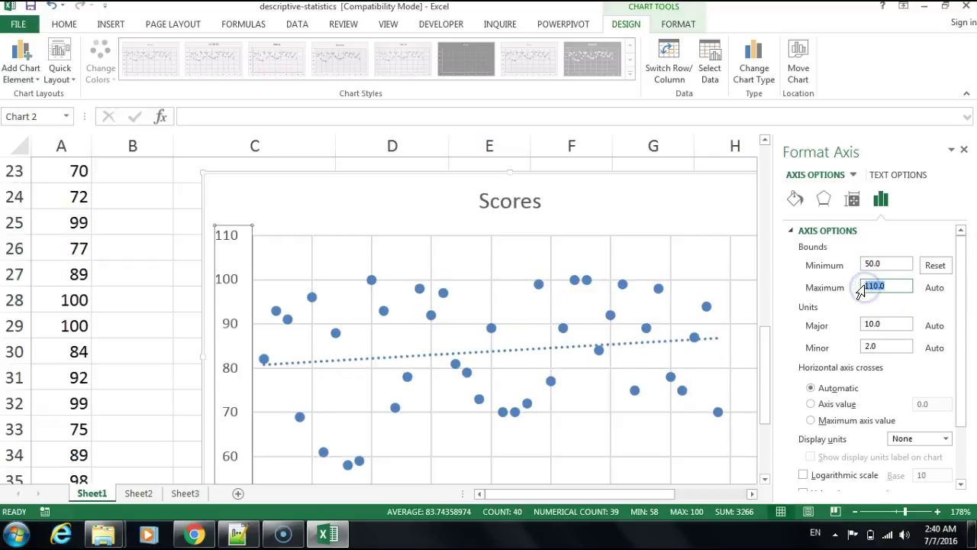
text(102)
click(898, 388)
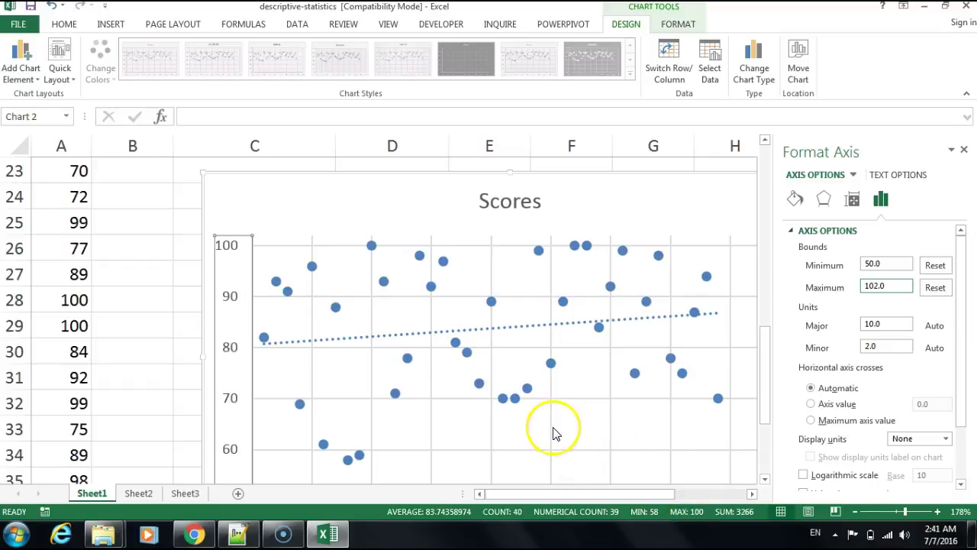
- Leave the Trendline menu without changes and select the Scores data series for formatting
click(19, 72)
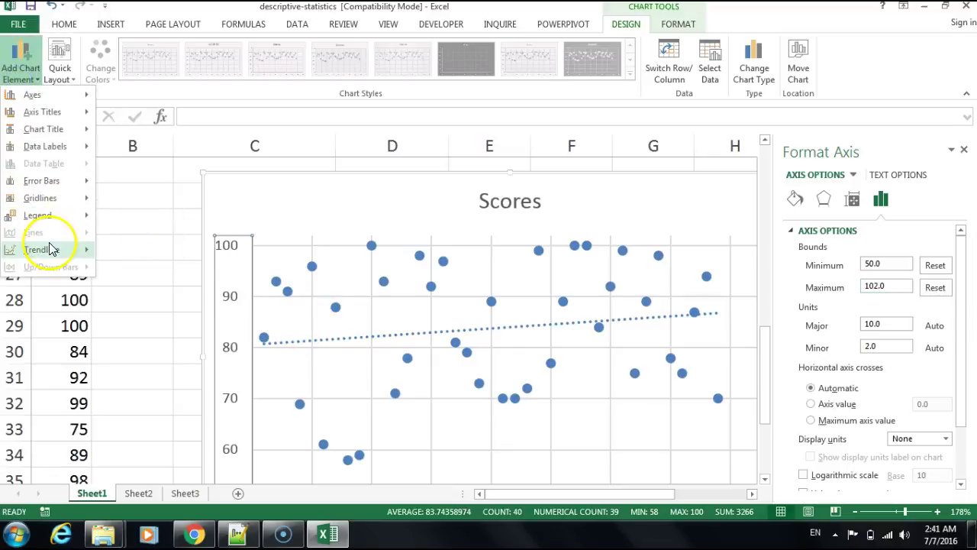
mouse_move(55, 253)
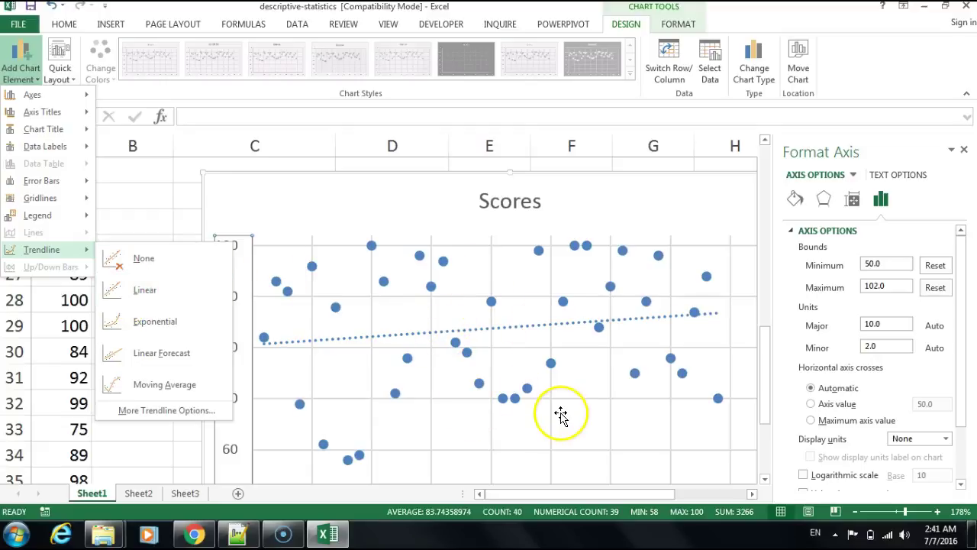
click(527, 391)
click(527, 391)
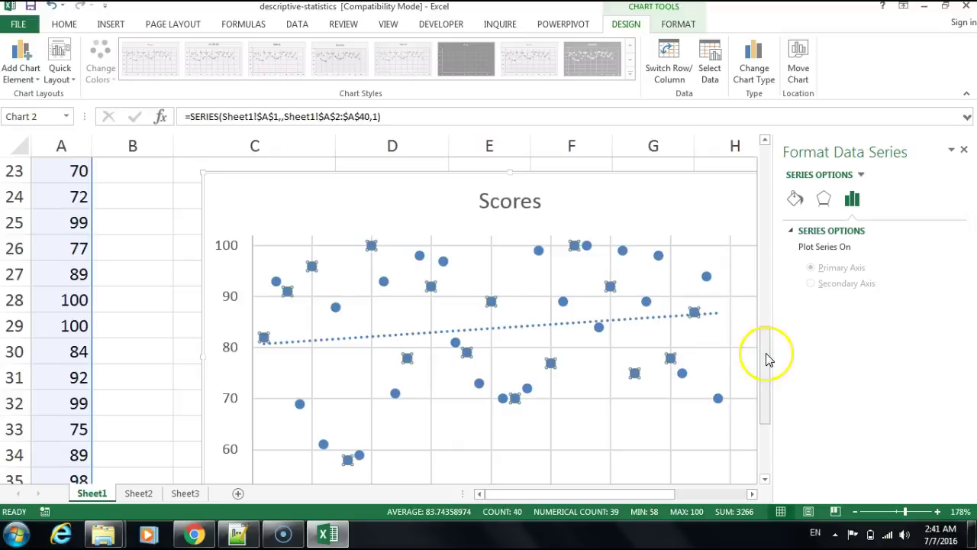
- Scroll back to row 1 to show the statistics table and select the chart's Scores series
drag(767, 359, 759, 184)
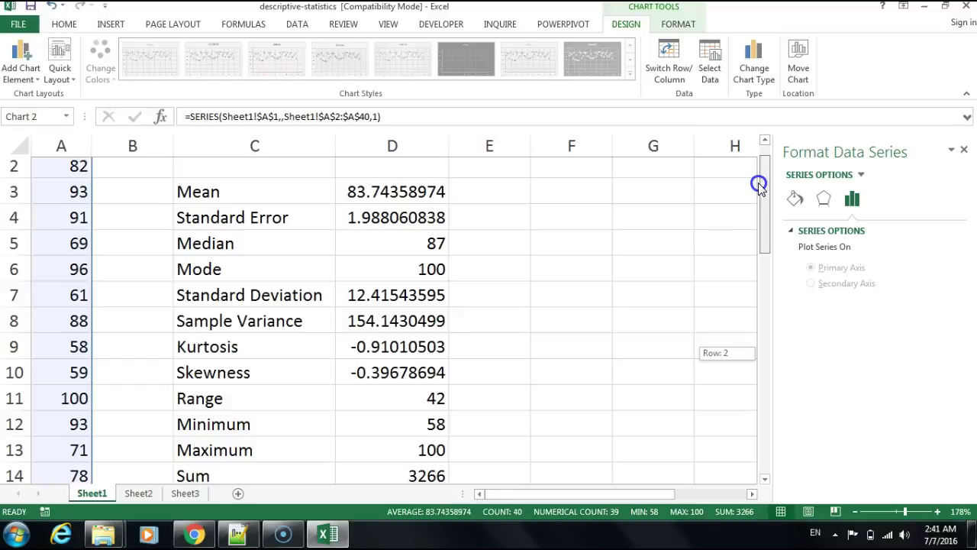
drag(759, 185, 754, 173)
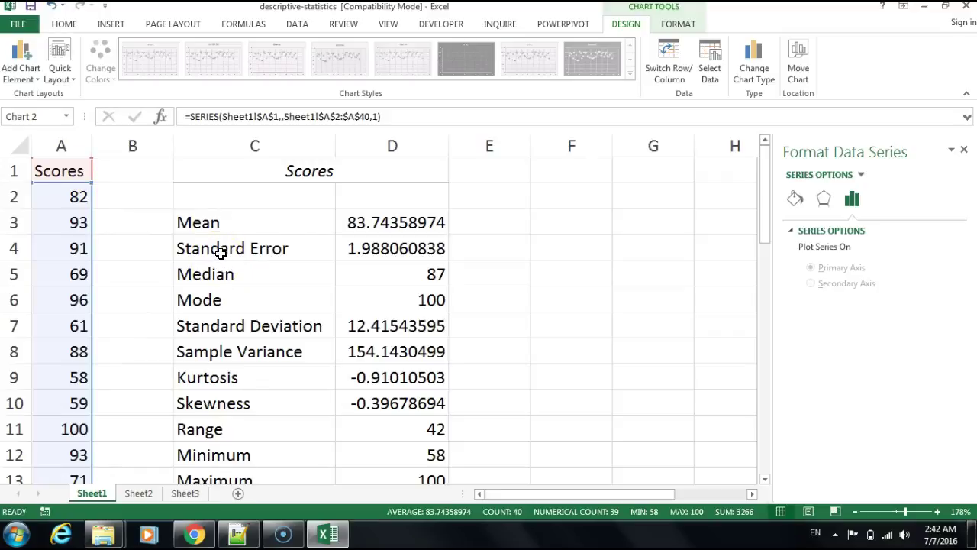
click(247, 268)
click(241, 265)
click(238, 253)
- Begin a formula in F4, next to the Standard Error value
click(545, 248)
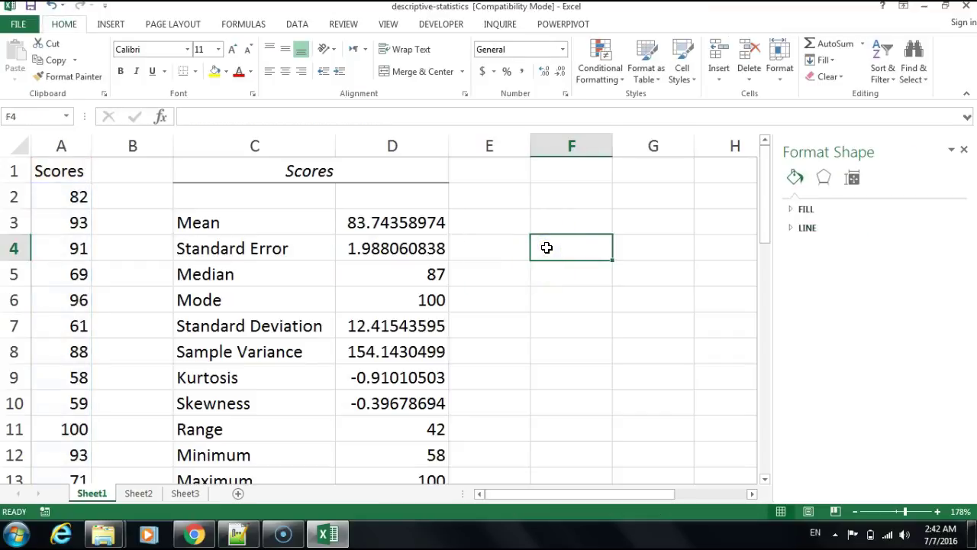
double_click(547, 248)
text(=)
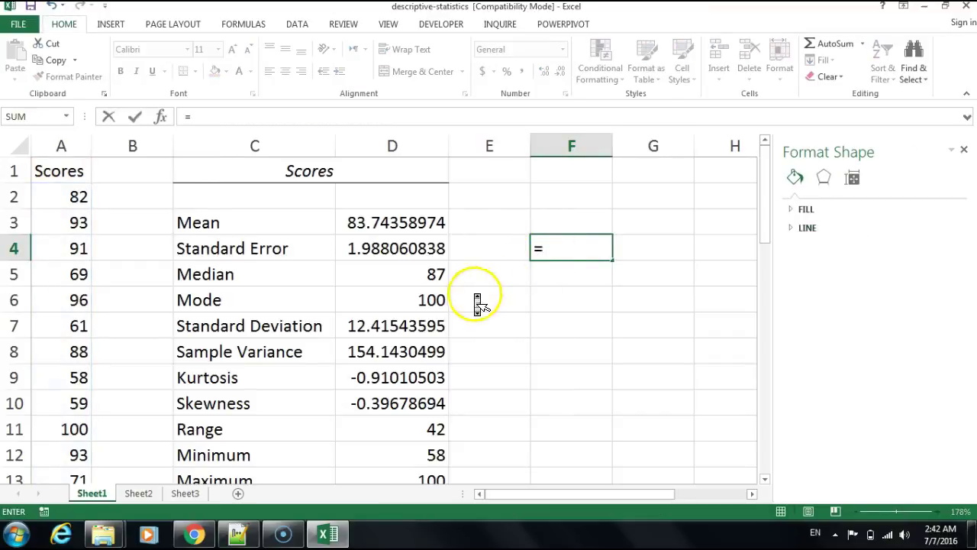
scroll(474, 293, down, 20)
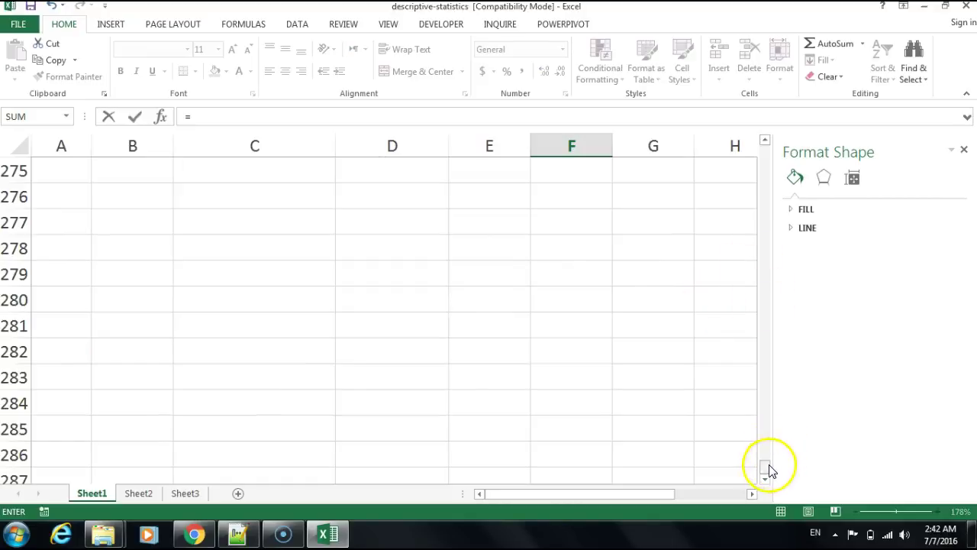
drag(767, 470, 766, 123)
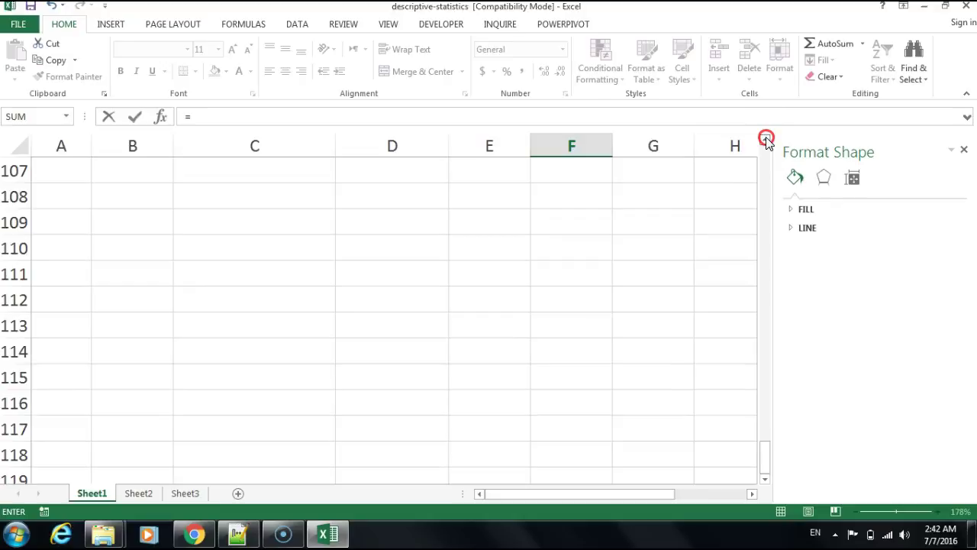
right_click(766, 139)
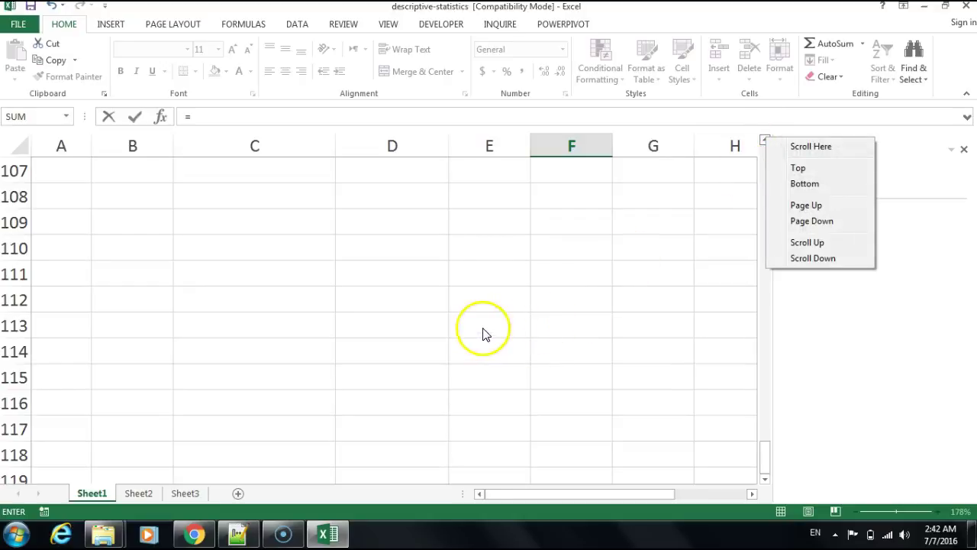
click(482, 301)
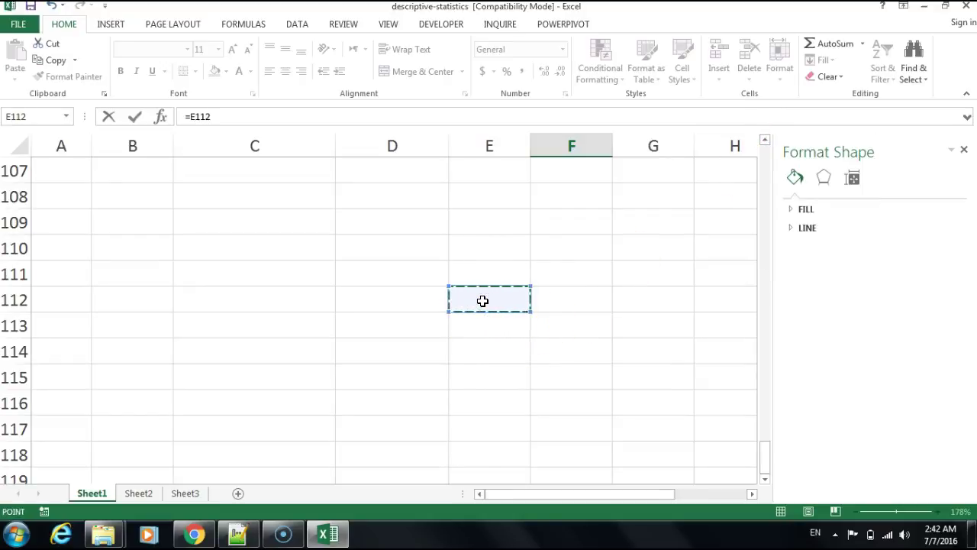
key(ctrl+Up)
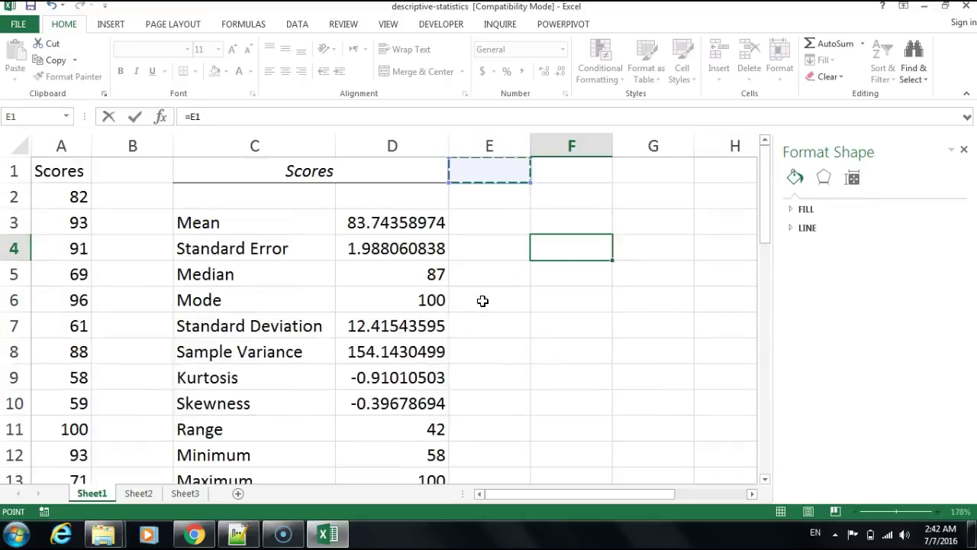
- Complete F4 as =D7/(SQRT(39)), giving a standard error of 1.988061
click(577, 251)
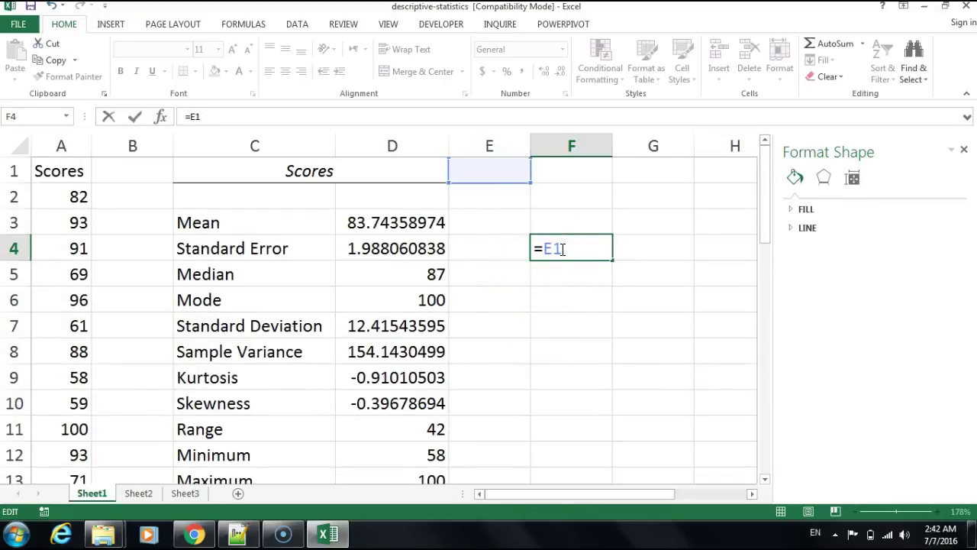
drag(571, 249, 546, 249)
click(412, 325)
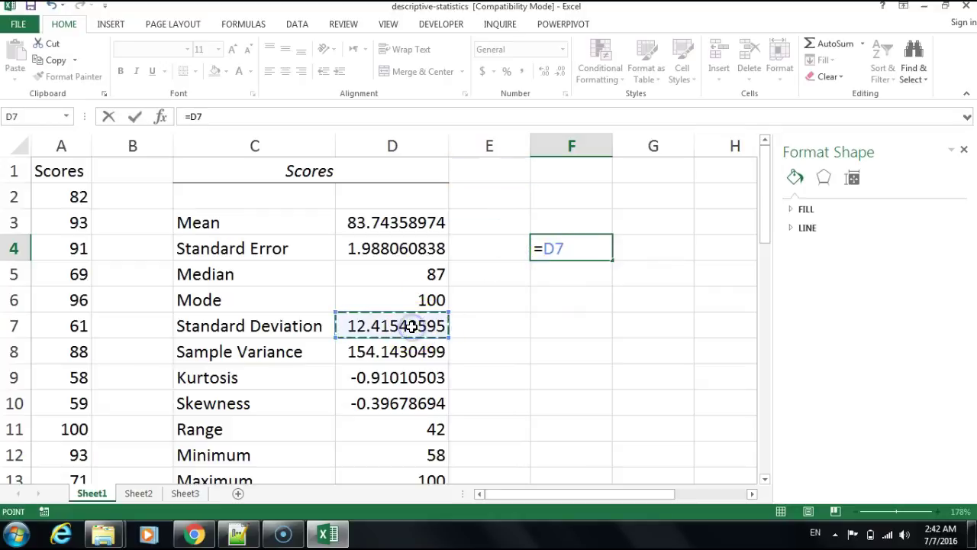
text(/)
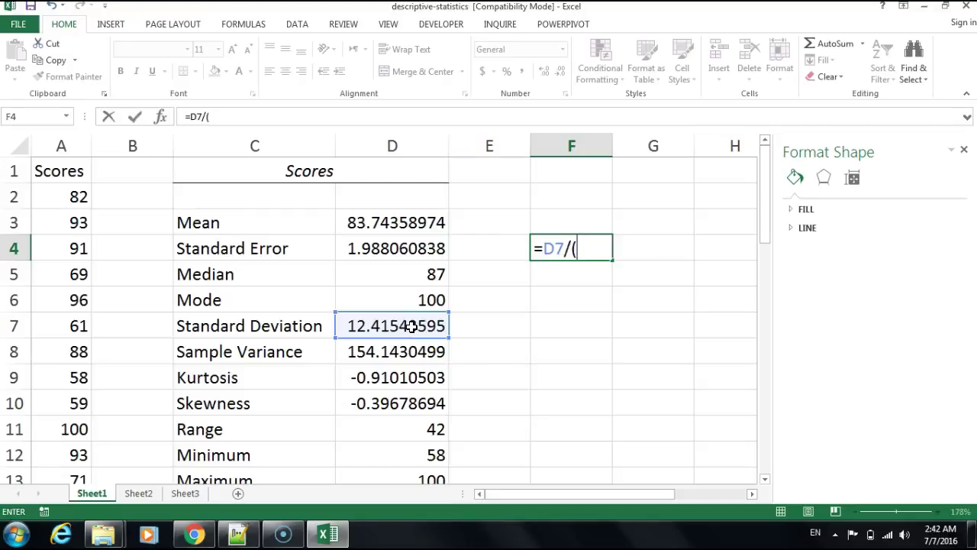
text((sq)
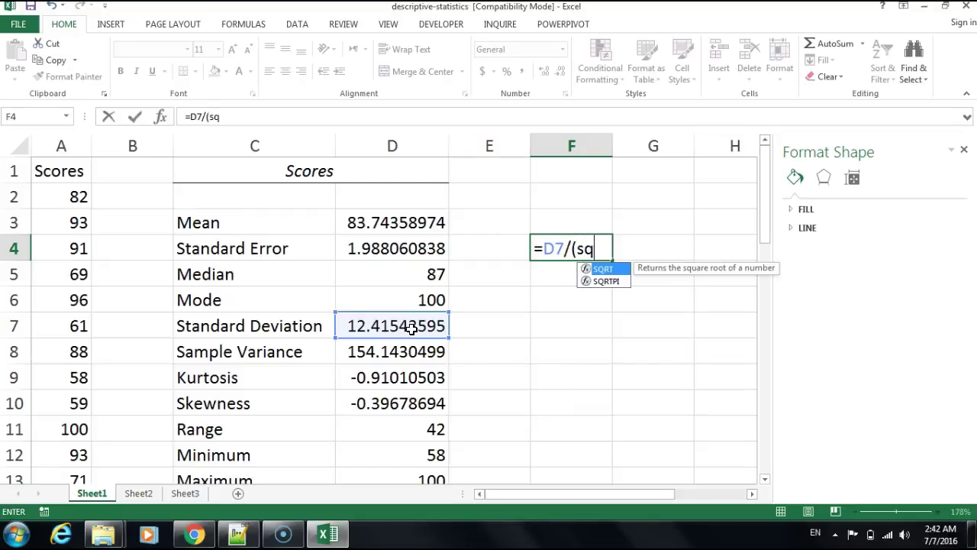
text(rt(38)
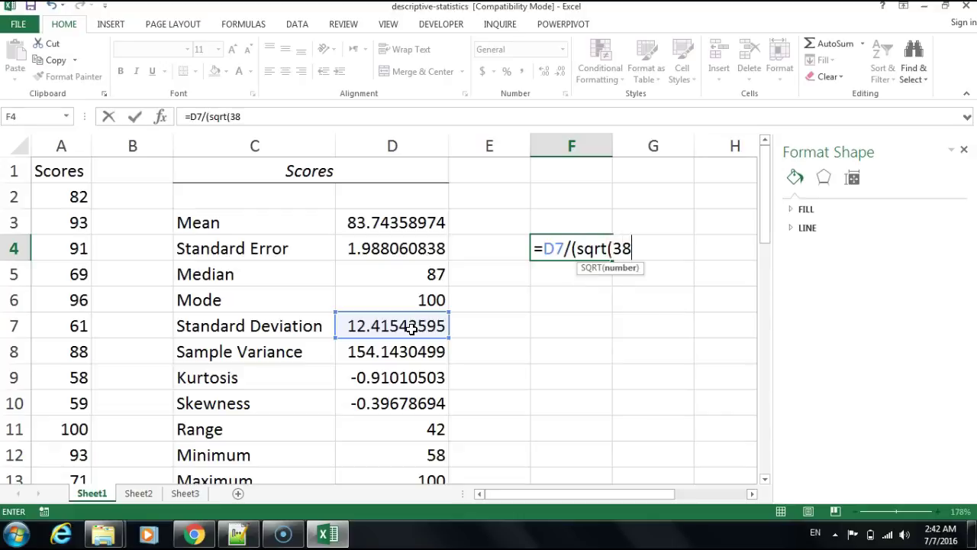
key(BackSpace)
text(9))
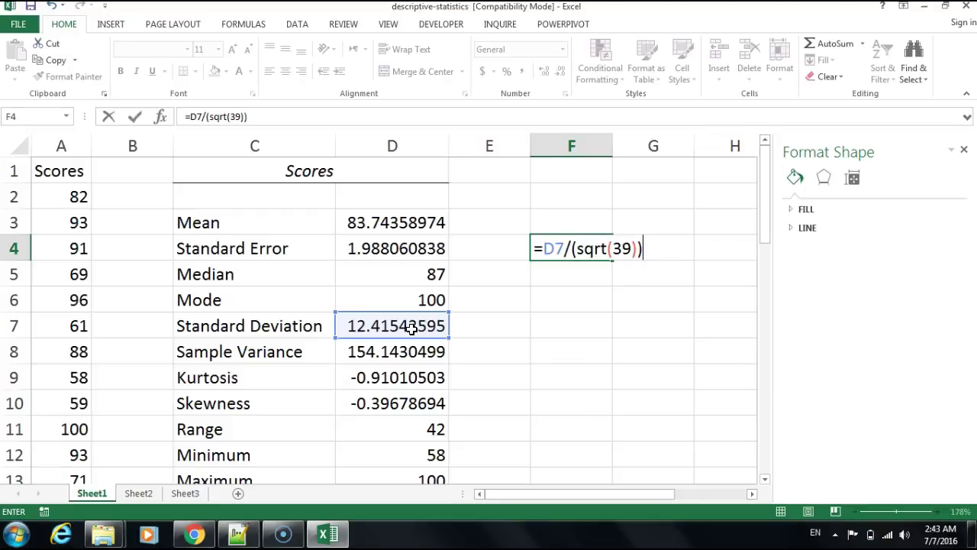
key(Return)
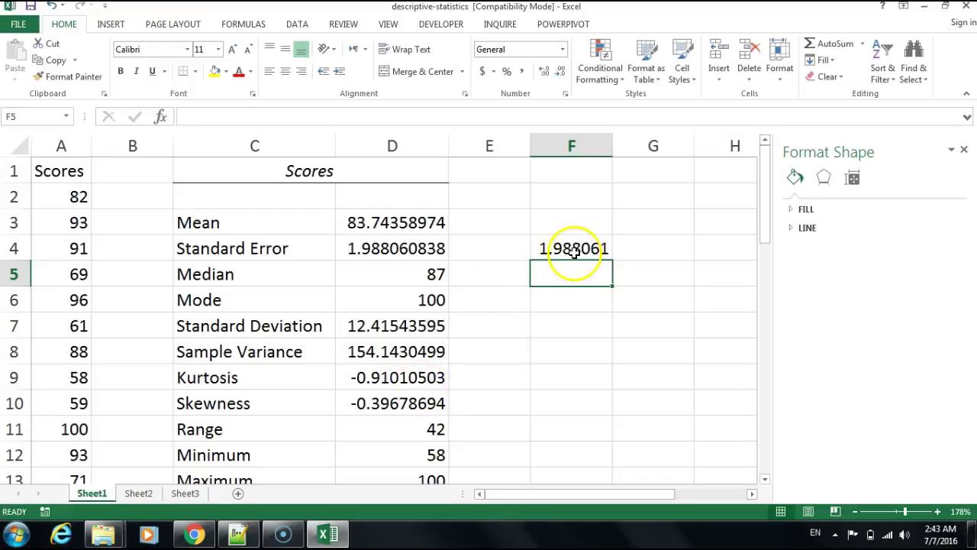
double_click(573, 252)
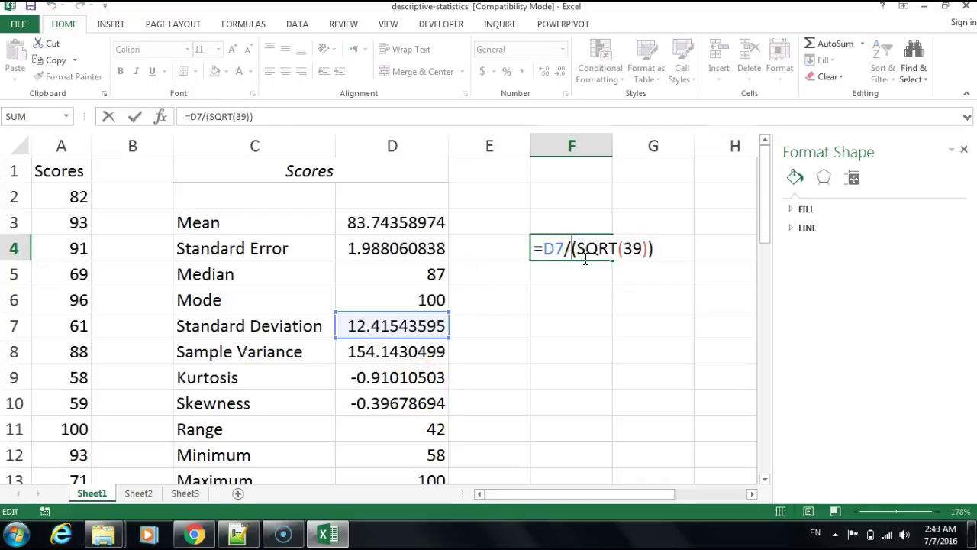
click(584, 255)
key(Return)
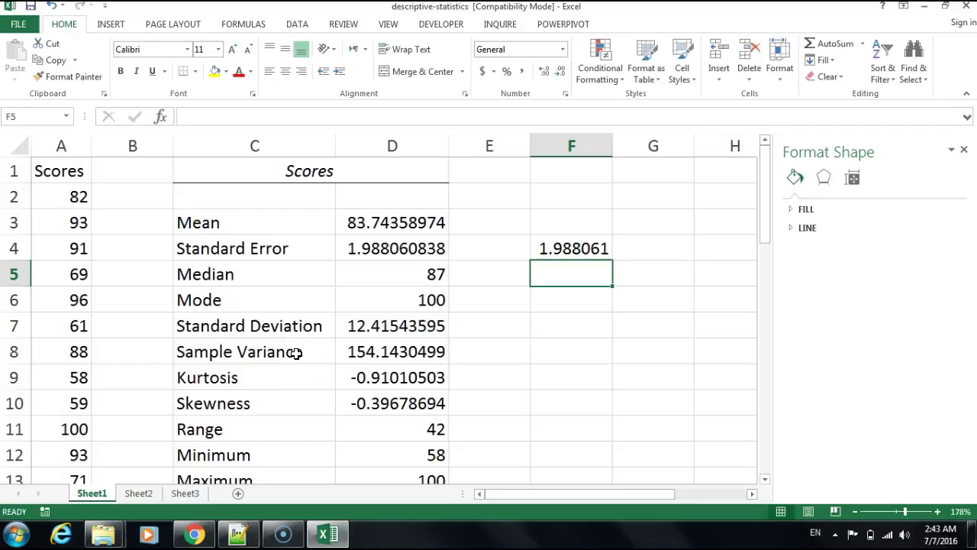